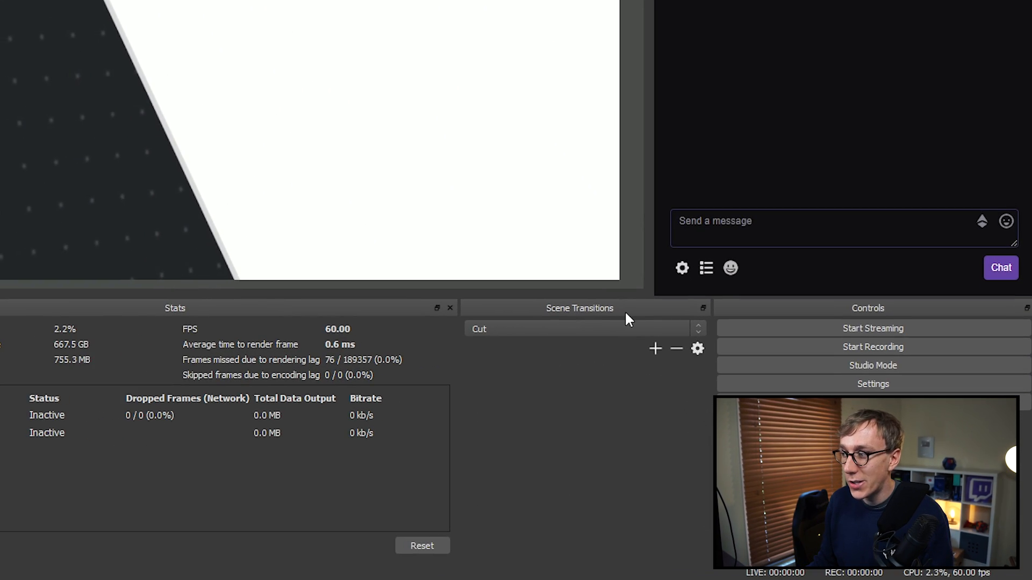
Step: Browse the transition list, then make Fade the active scene transition at 300 ms
{"action": "left_click", "coordinate": [631, 327]}
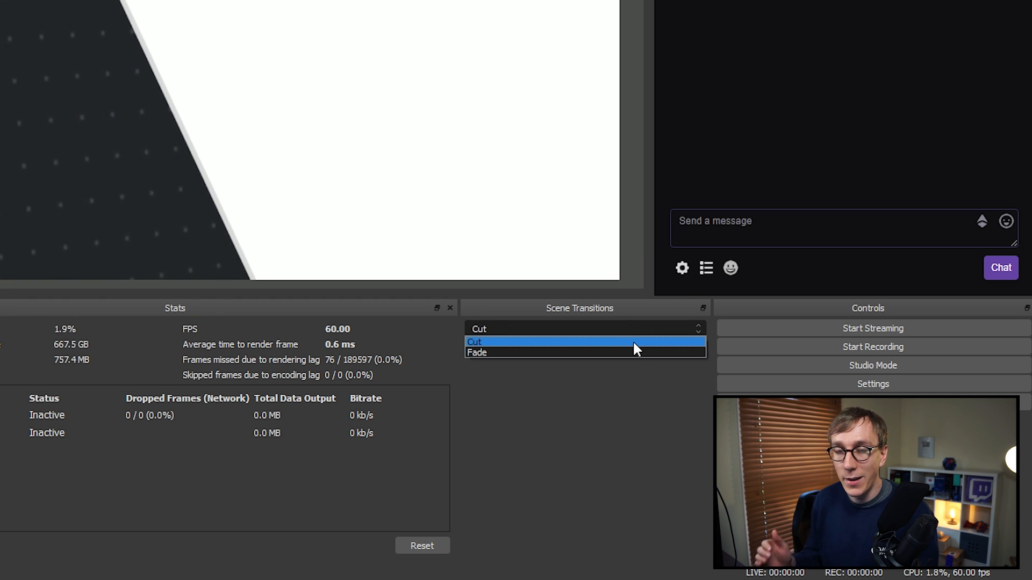
{"action": "left_click", "coordinate": [633, 342]}
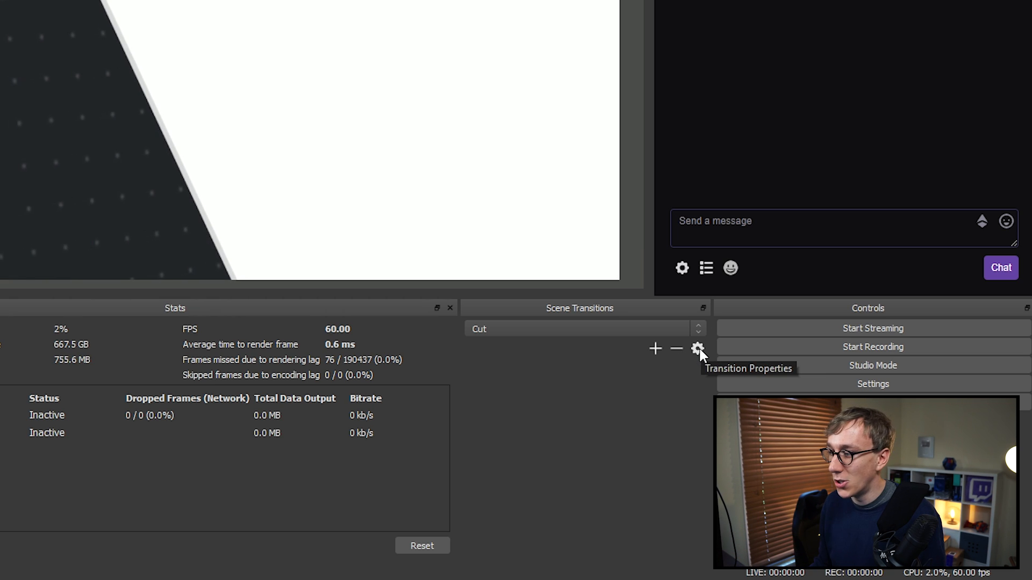
{"action": "left_click", "coordinate": [664, 327]}
{"action": "left_click", "coordinate": [602, 340]}
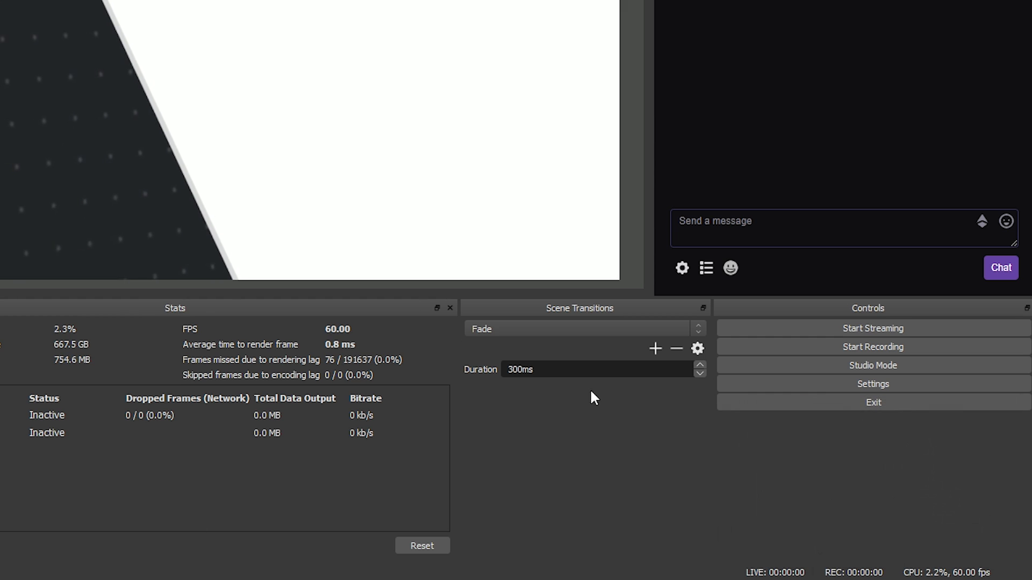
Step: Add a new Luma Wipe transition, keeping its default name
{"action": "left_click", "coordinate": [655, 348]}
{"action": "left_click", "coordinate": [692, 430]}
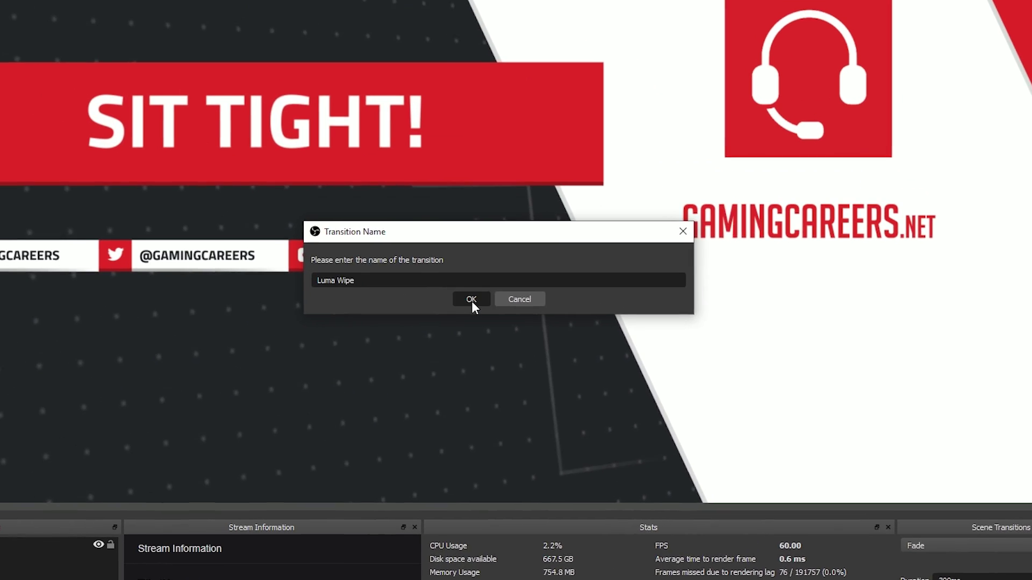
{"action": "left_click", "coordinate": [173, 148]}
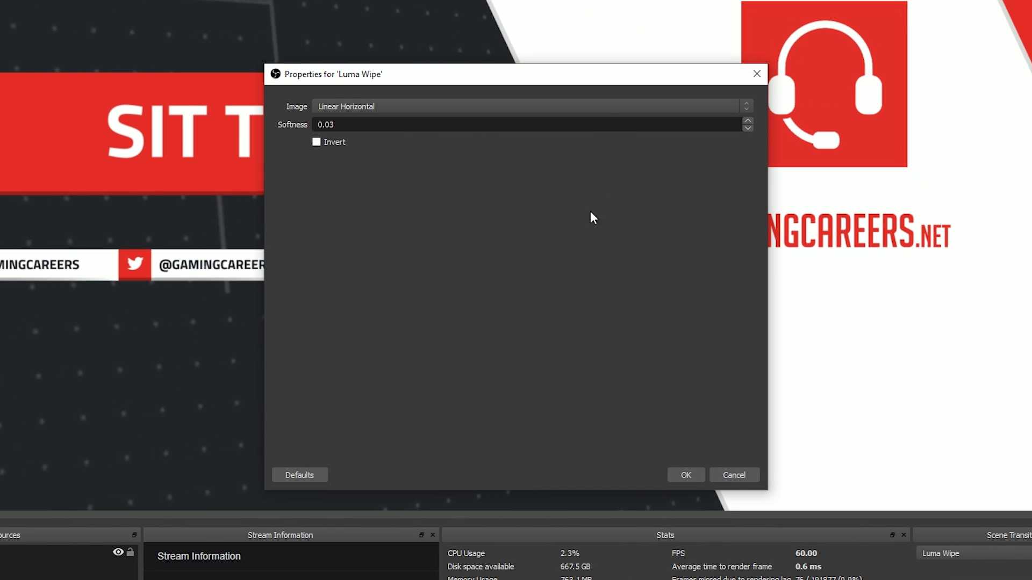
Step: Preview Barndoor Bottom Left, Barndoor Vertical and Burst wipes by switching Game and Intermission
{"action": "left_click", "coordinate": [606, 109]}
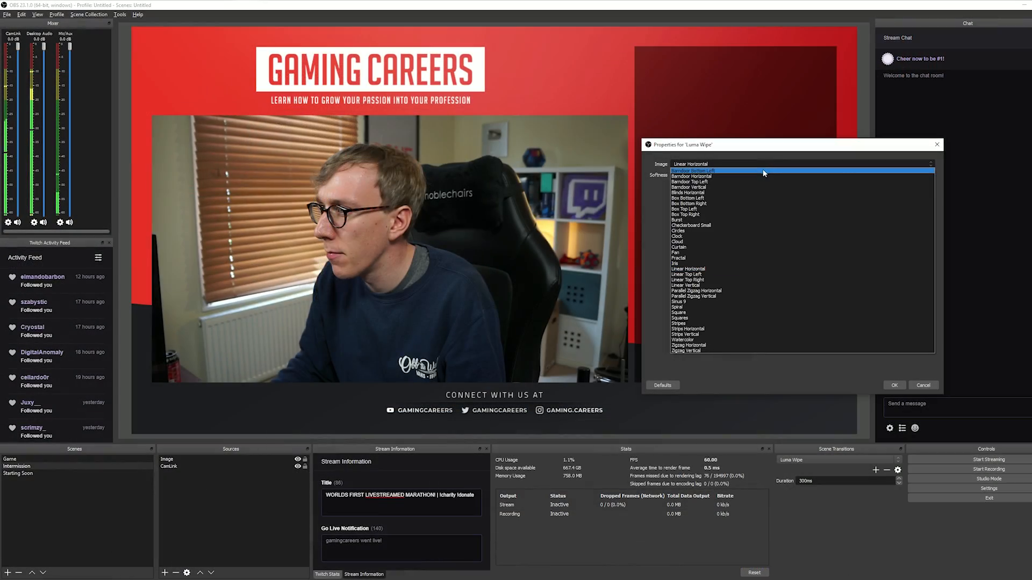
{"action": "left_click", "coordinate": [763, 171]}
{"action": "left_click", "coordinate": [123, 459]}
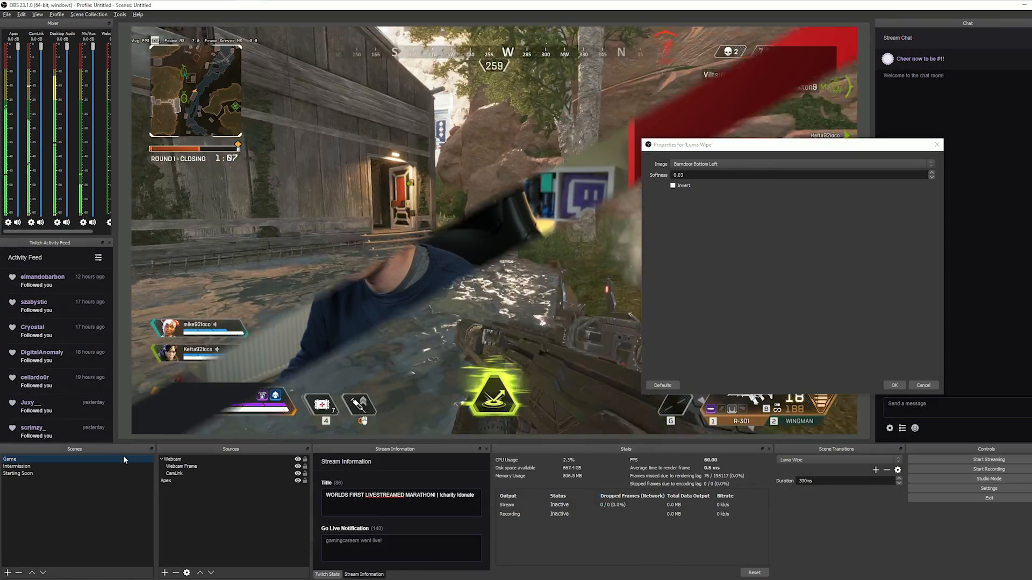
{"action": "left_click", "coordinate": [728, 164]}
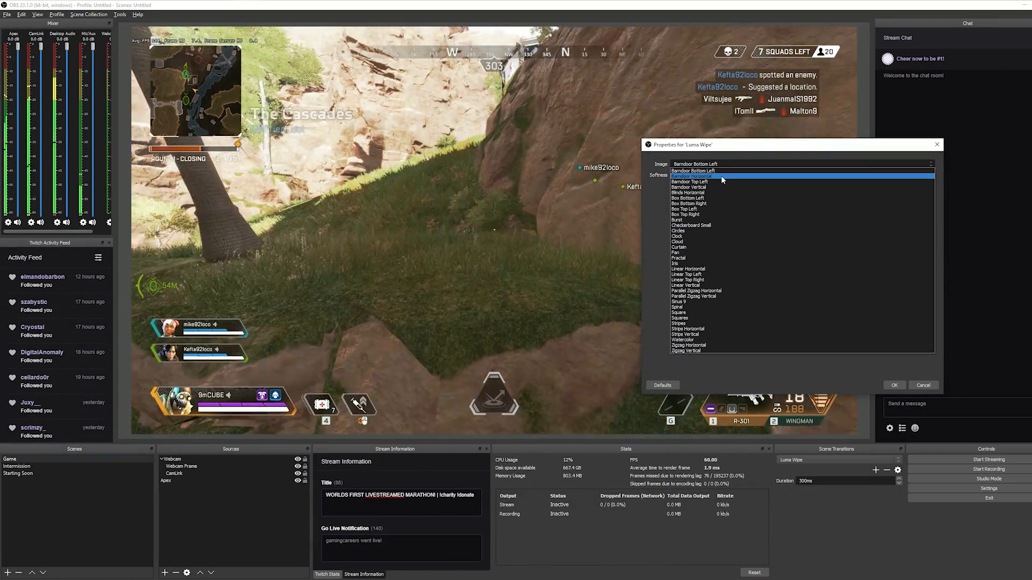
{"action": "left_click", "coordinate": [720, 187]}
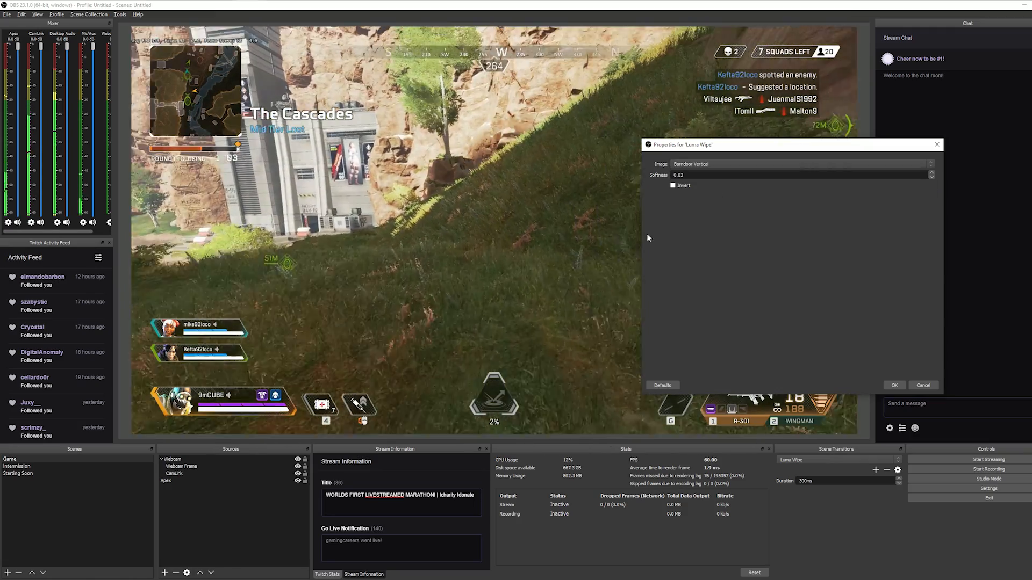
{"action": "left_click", "coordinate": [103, 466]}
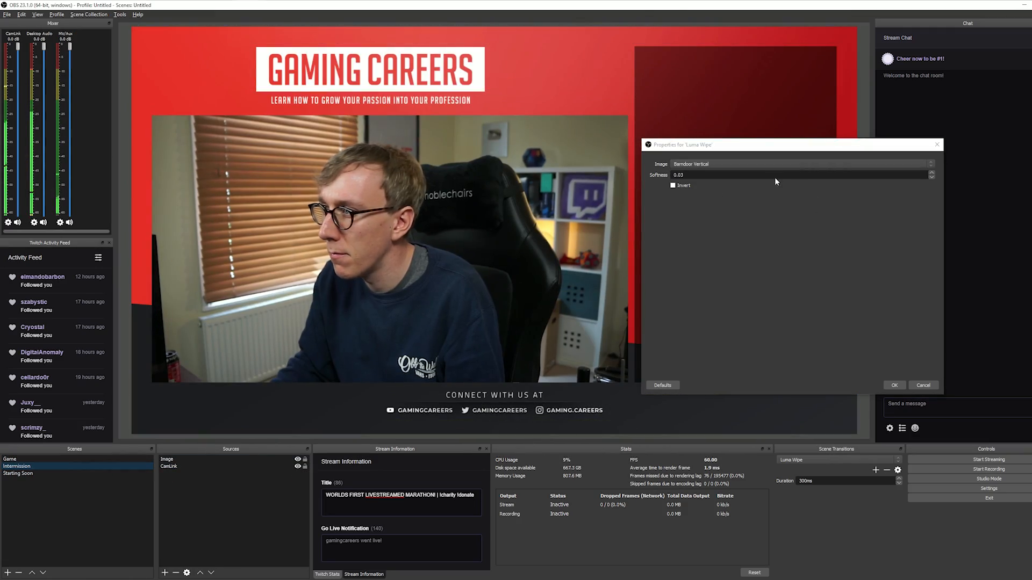
{"action": "left_click", "coordinate": [766, 164]}
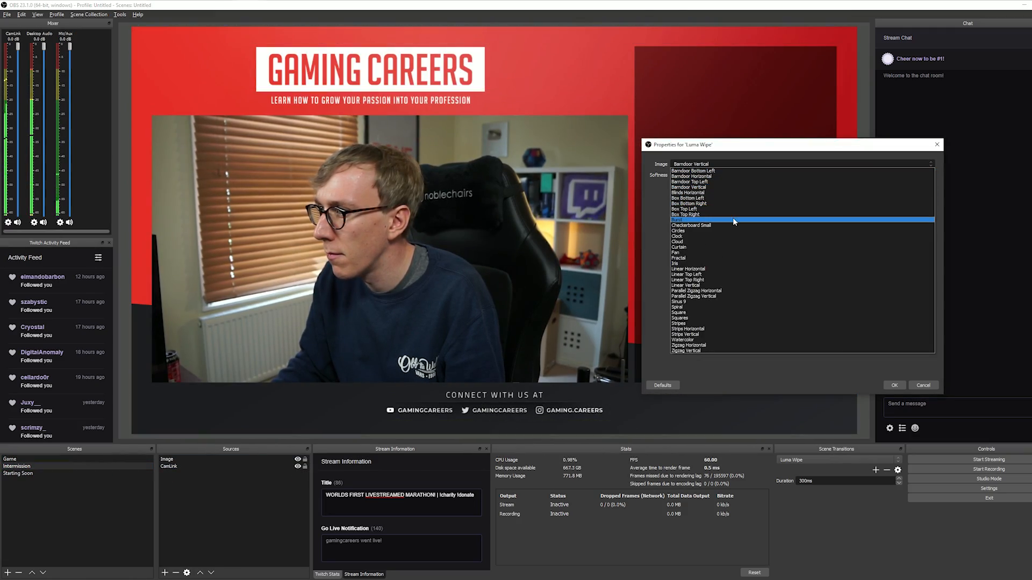
{"action": "left_click", "coordinate": [734, 220]}
{"action": "left_click", "coordinate": [96, 459]}
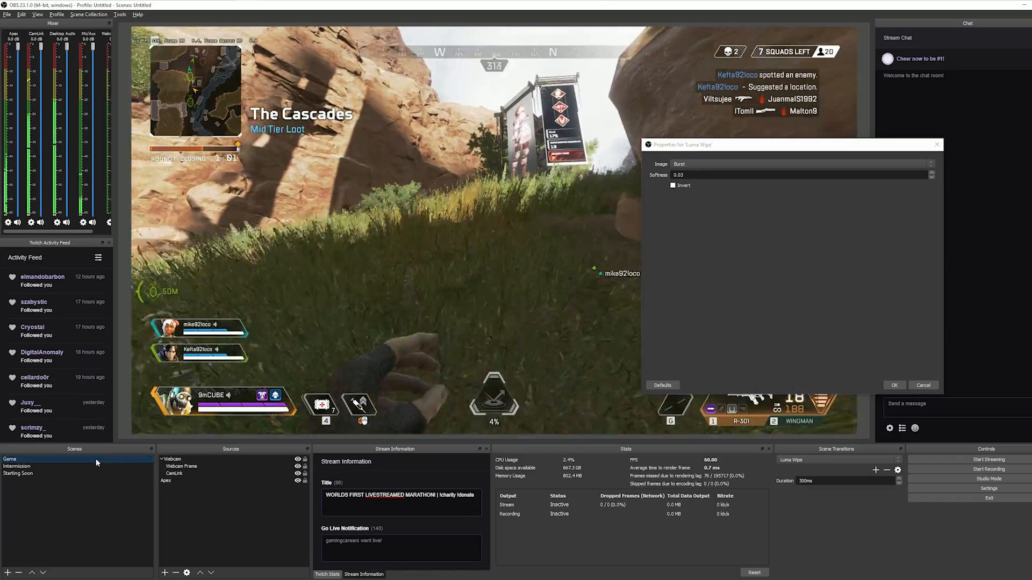
Step: Preview Circles, Cloud and Fractal wipes between the Game and Intermission scenes
{"action": "left_click", "coordinate": [780, 163]}
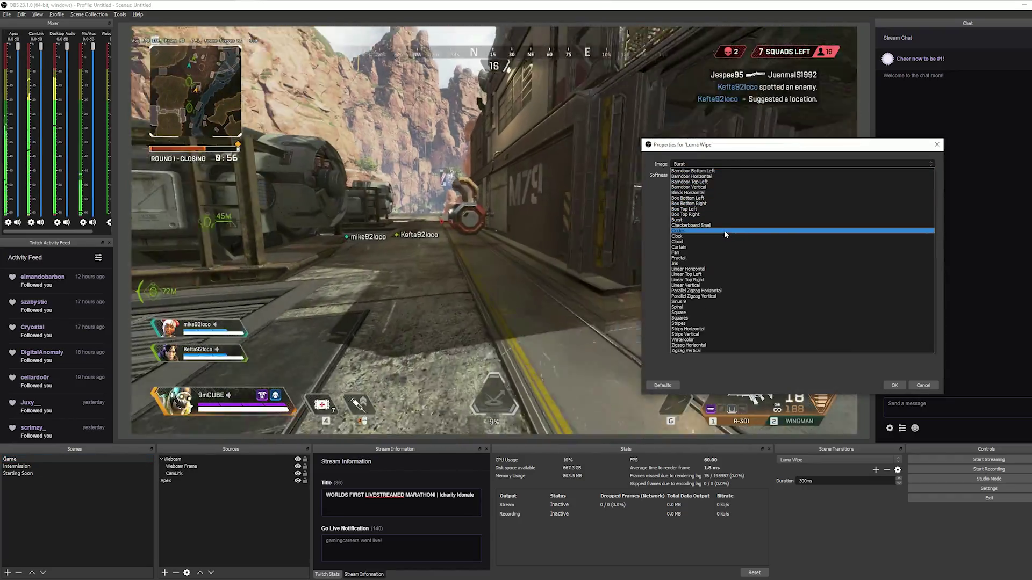
{"action": "left_click", "coordinate": [724, 230]}
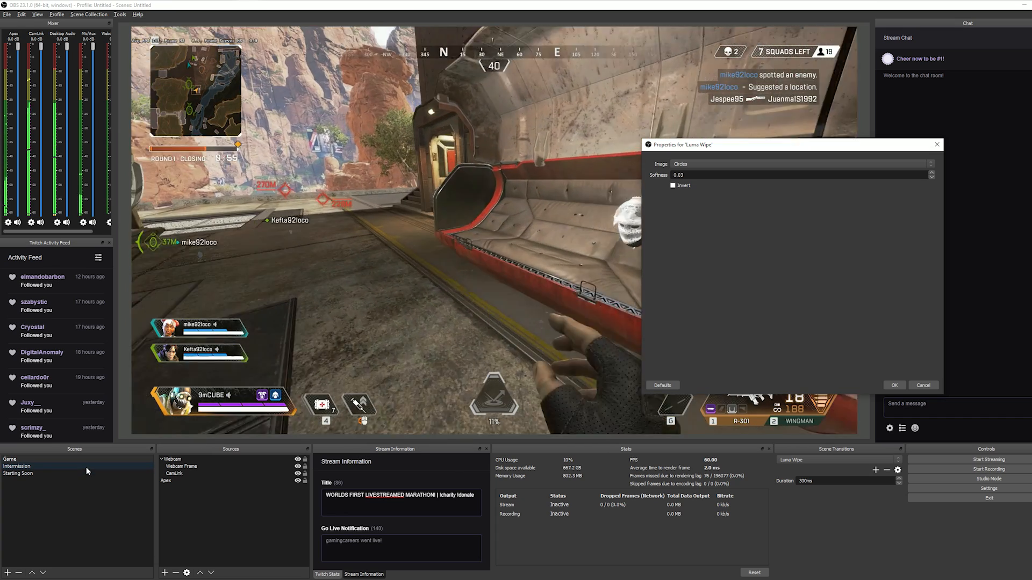
{"action": "left_click", "coordinate": [86, 467]}
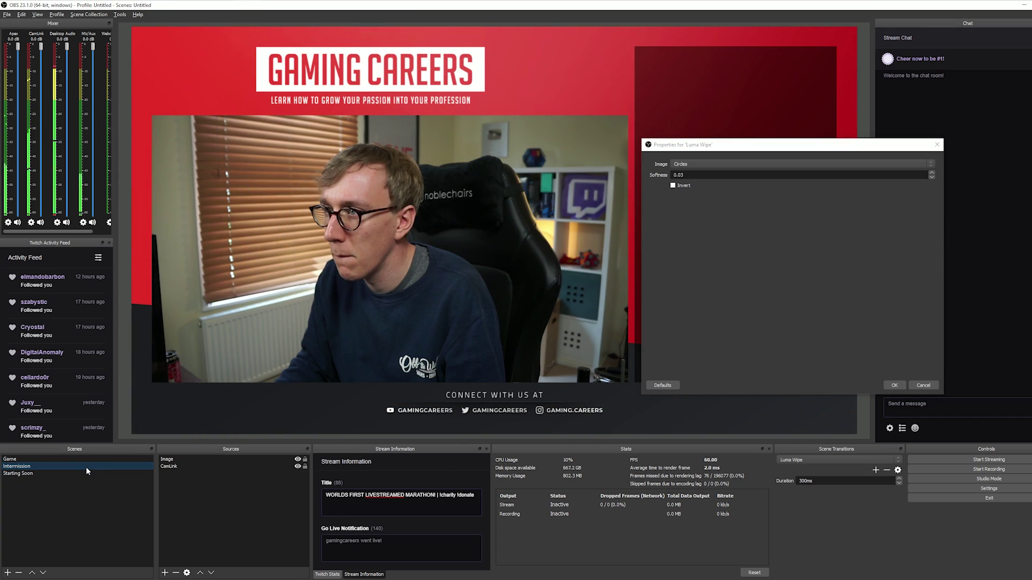
{"action": "left_click", "coordinate": [724, 165]}
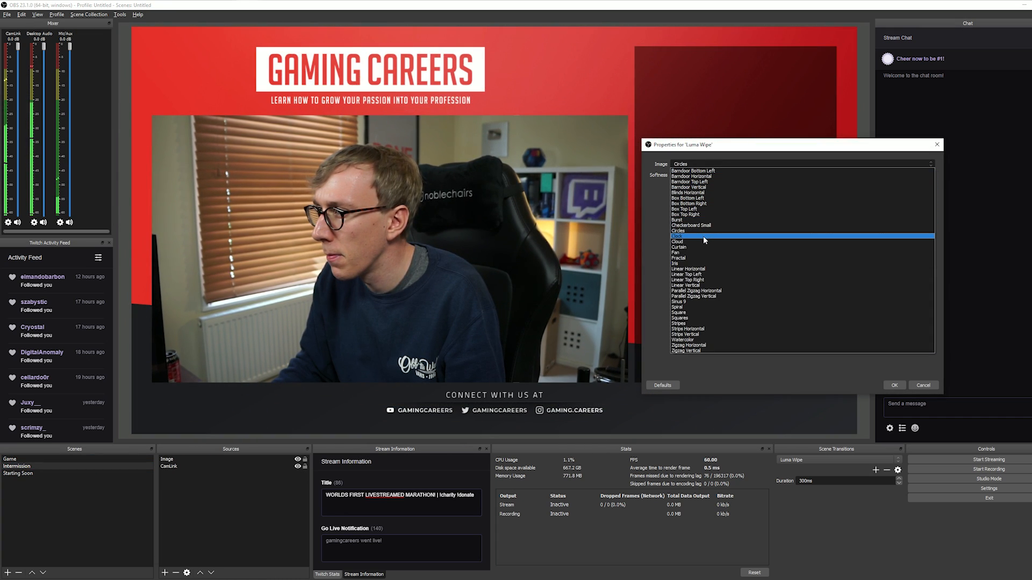
{"action": "left_click", "coordinate": [703, 240]}
{"action": "left_click", "coordinate": [96, 459]}
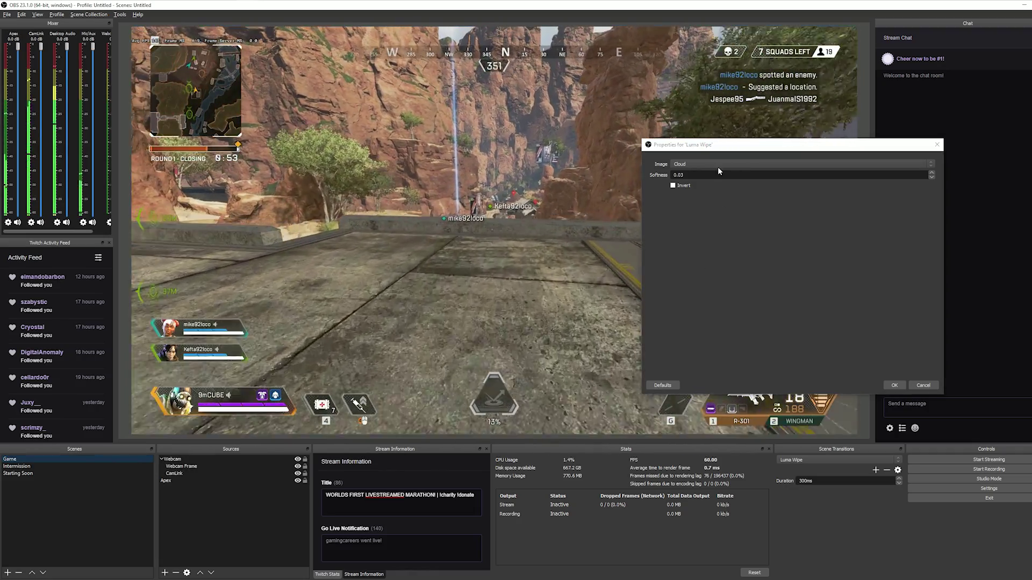
{"action": "left_click", "coordinate": [719, 163]}
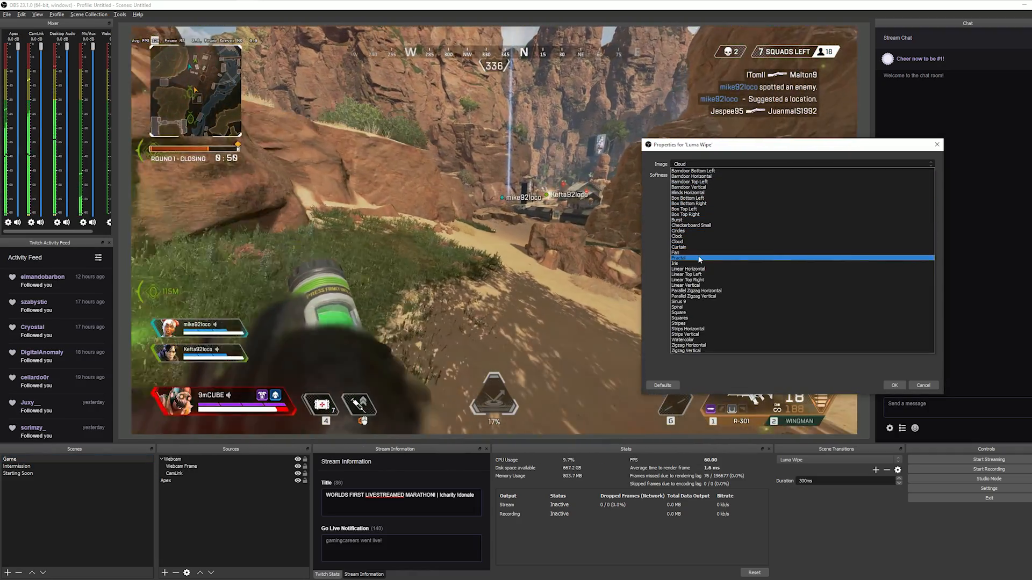
{"action": "left_click", "coordinate": [700, 260]}
{"action": "left_click", "coordinate": [99, 466]}
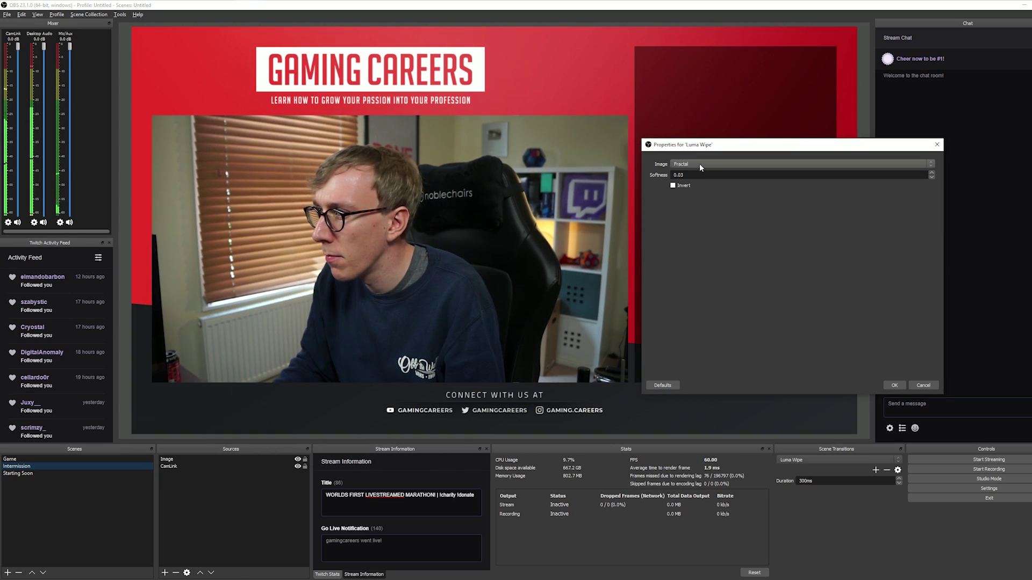
{"action": "left_click", "coordinate": [700, 164]}
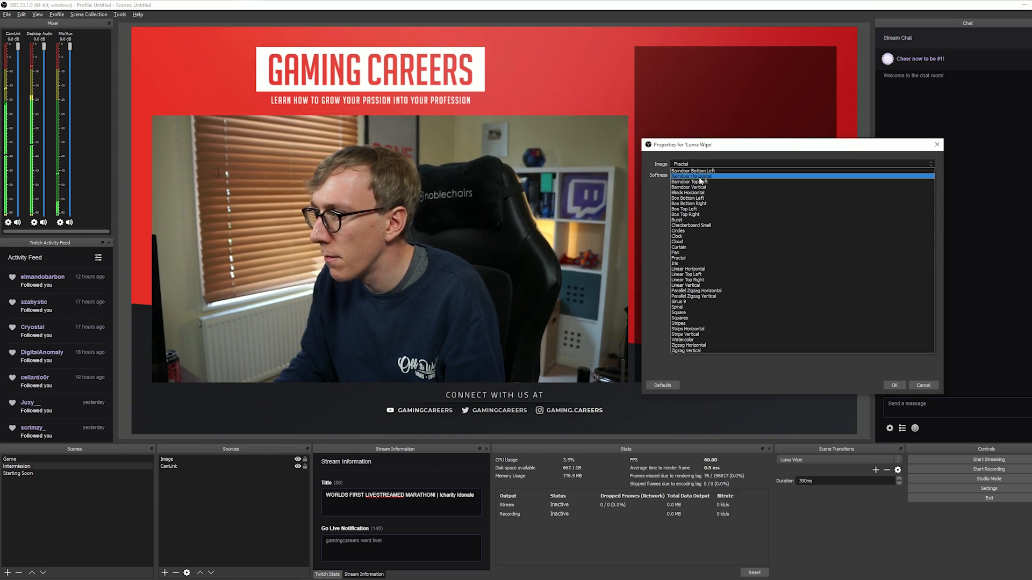
Step: Choose the Iris wipe pattern for the Luma Wipe transition
{"action": "left_click", "coordinate": [692, 264]}
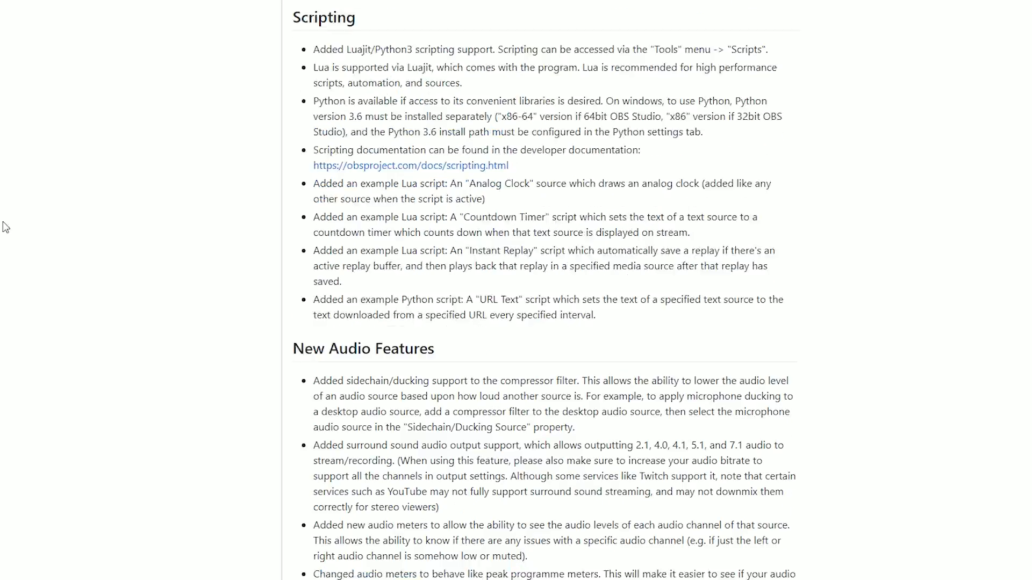
{"action": "scroll", "coordinate": [94, 242], "scroll_direction": "down", "scroll_amount": 3}
{"action": "scroll", "coordinate": [183, 256], "scroll_direction": "down", "scroll_amount": 3}
{"action": "scroll", "coordinate": [184, 256], "scroll_direction": "down", "scroll_amount": 2}
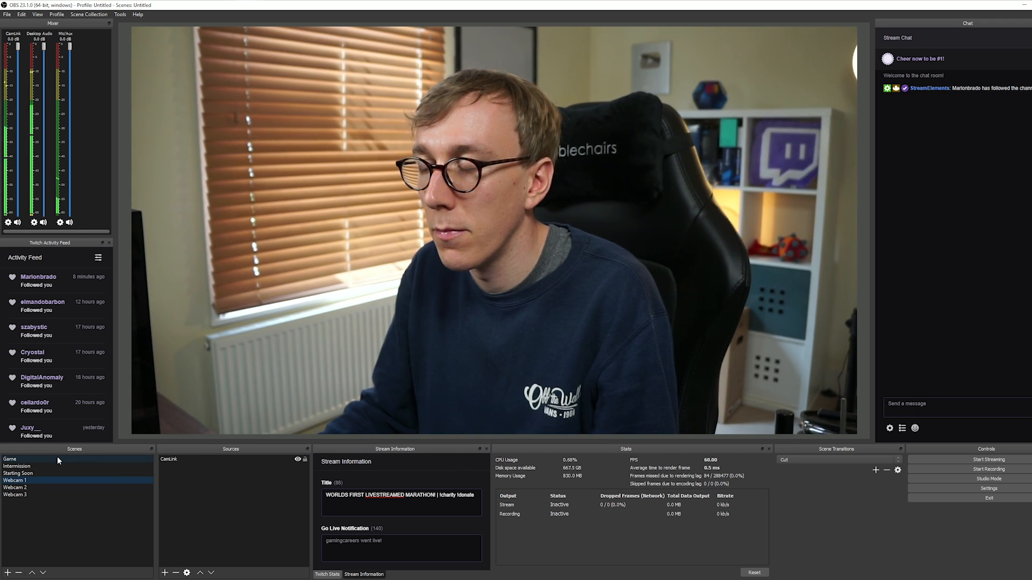
Step: Make Game the live scene and bring up its context menu
{"action": "left_click", "coordinate": [57, 459]}
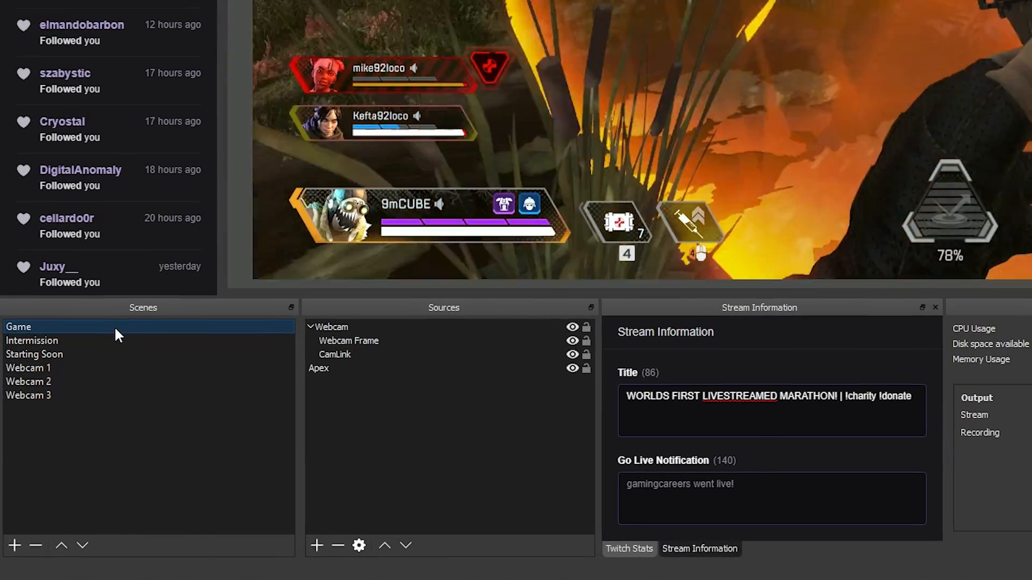
{"action": "right_click", "coordinate": [114, 326]}
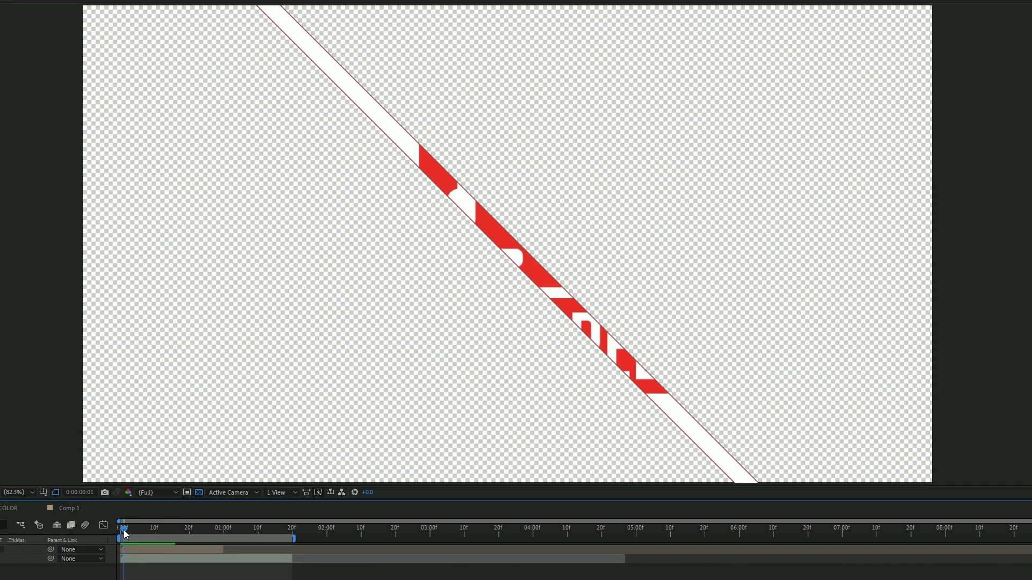
Step: Scrub the timeline from the thinnest diagonal stripe to the full Gaming Careers logo and back
{"action": "left_click_drag", "start_coordinate": [123, 530], "coordinate": [141, 530]}
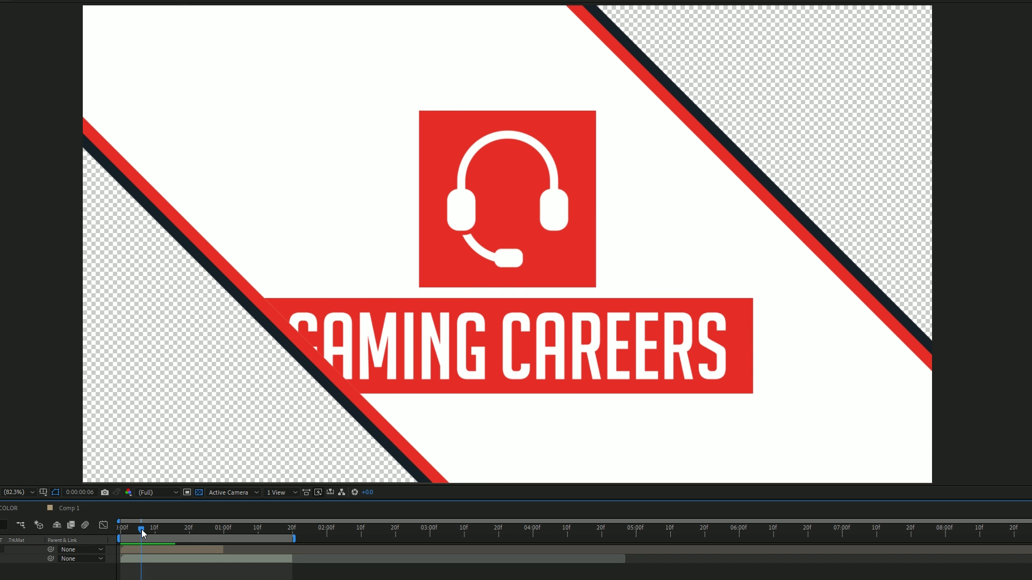
{"action": "left_click", "coordinate": [251, 529]}
{"action": "mouse_move", "coordinate": [225, 529]}
{"action": "left_mouse_down"}
{"action": "mouse_move", "coordinate": [150, 529]}
{"action": "mouse_move", "coordinate": [160, 530]}
{"action": "left_mouse_up"}
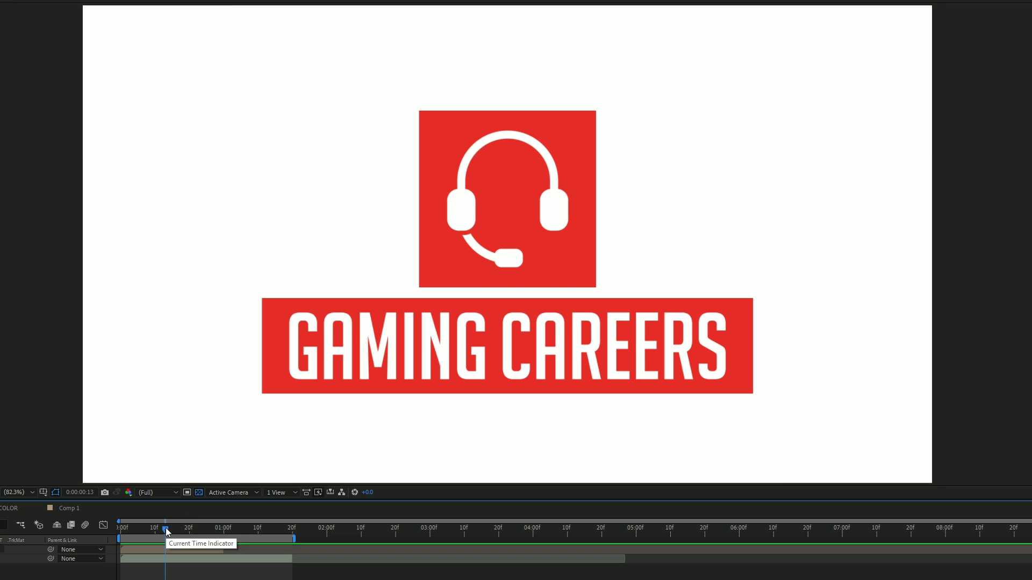
{"action": "left_click_drag", "start_coordinate": [163, 532], "coordinate": [127, 532]}
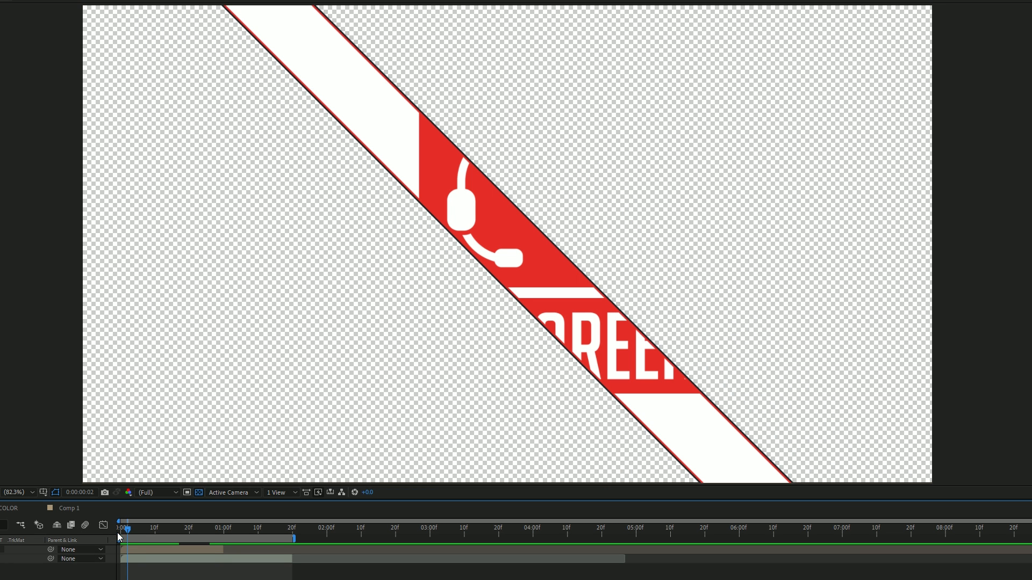
{"action": "left_click_drag", "start_coordinate": [127, 532], "coordinate": [145, 531]}
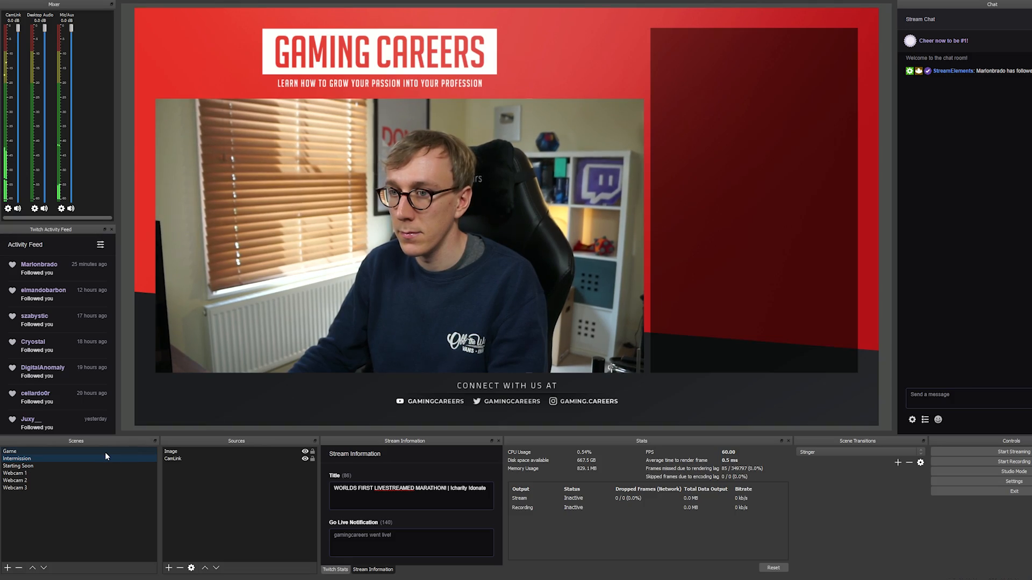
Step: Switch Game, Intermission, Game to watch the existing Stinger transition play
{"action": "left_click", "coordinate": [103, 452]}
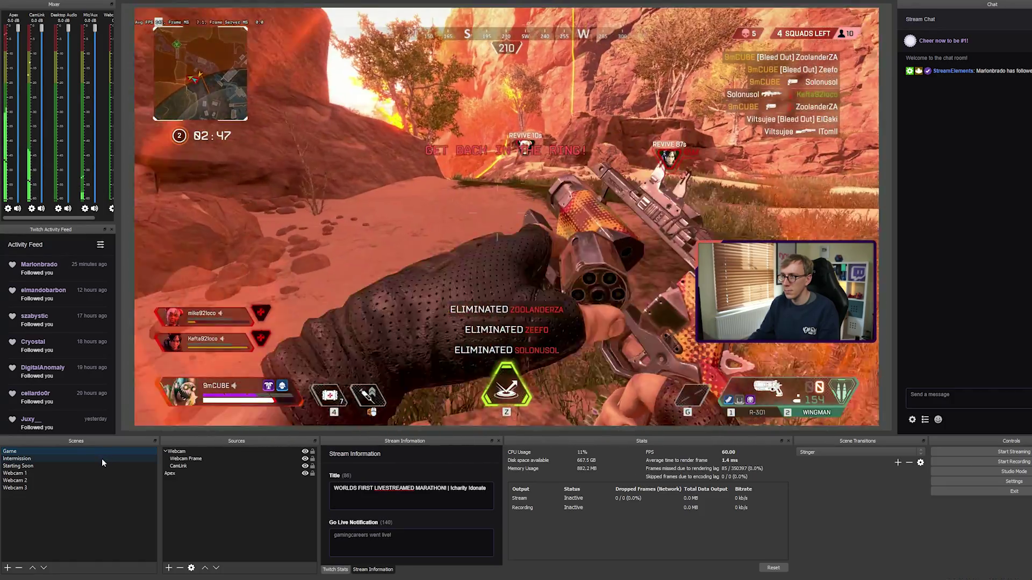
{"action": "left_click", "coordinate": [103, 459]}
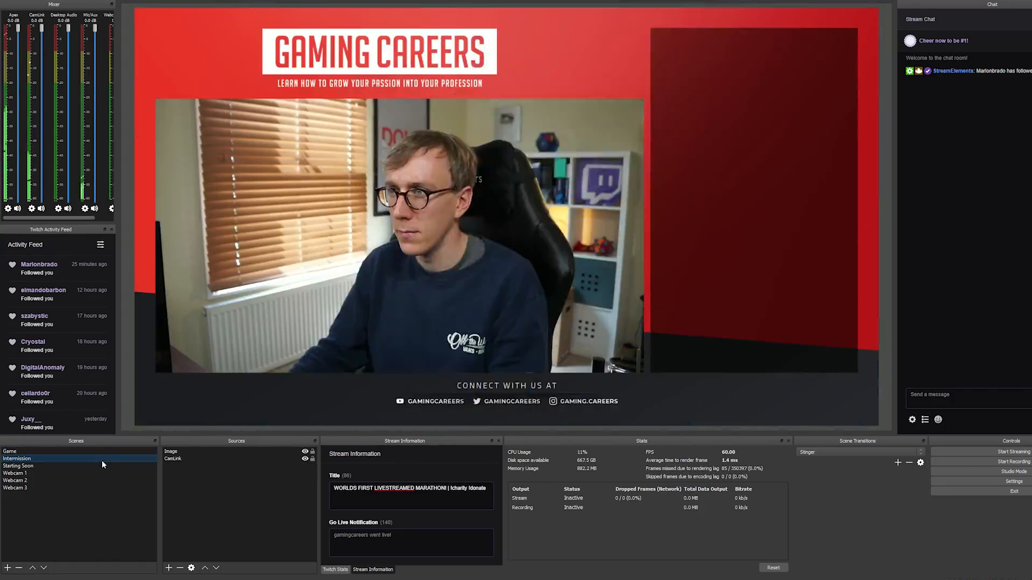
{"action": "left_click", "coordinate": [89, 452]}
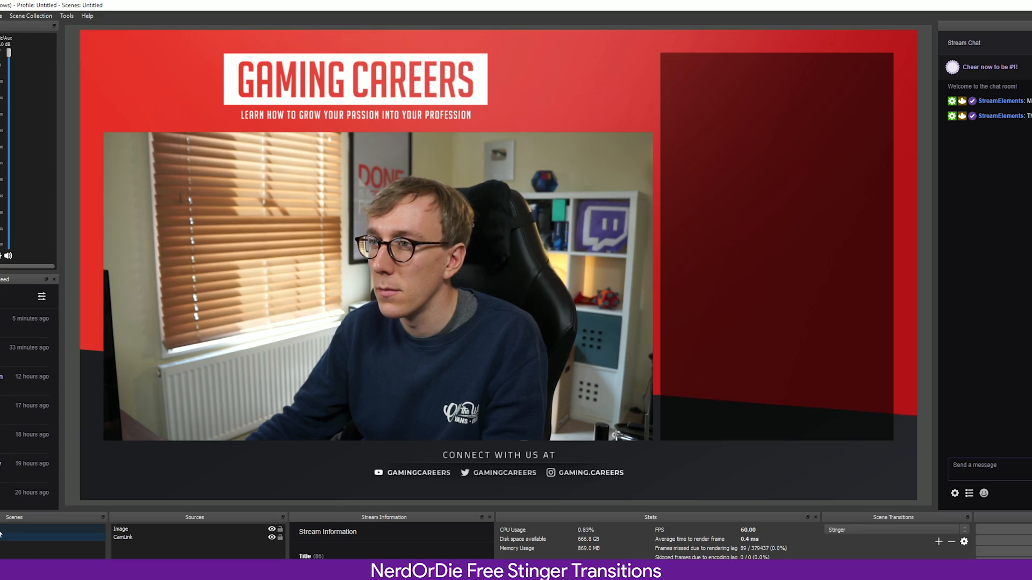
Step: On the Arcade Pop page, choose Free Extras as the download type
{"action": "left_click", "coordinate": [4, 531]}
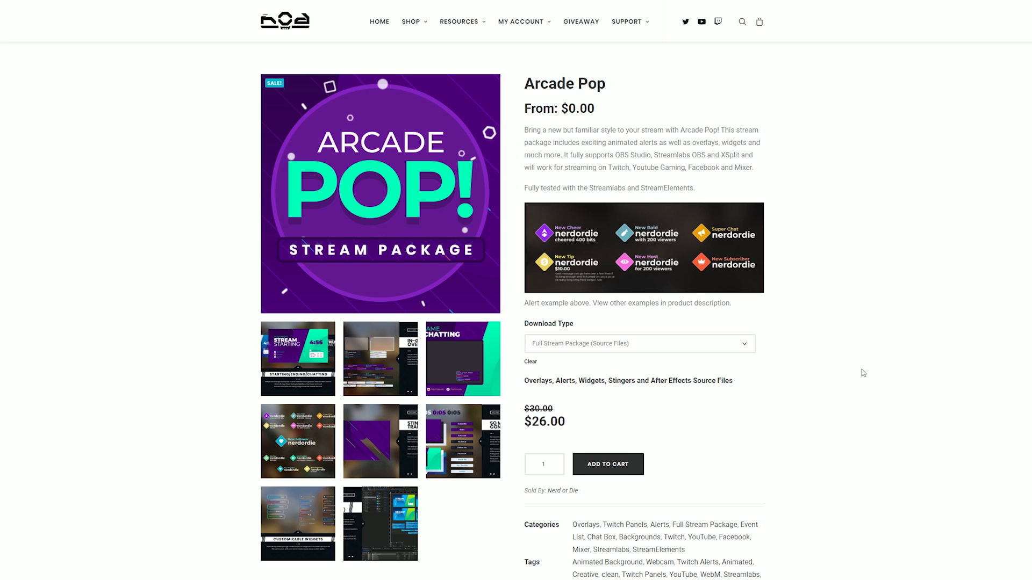
{"action": "left_click", "coordinate": [738, 350]}
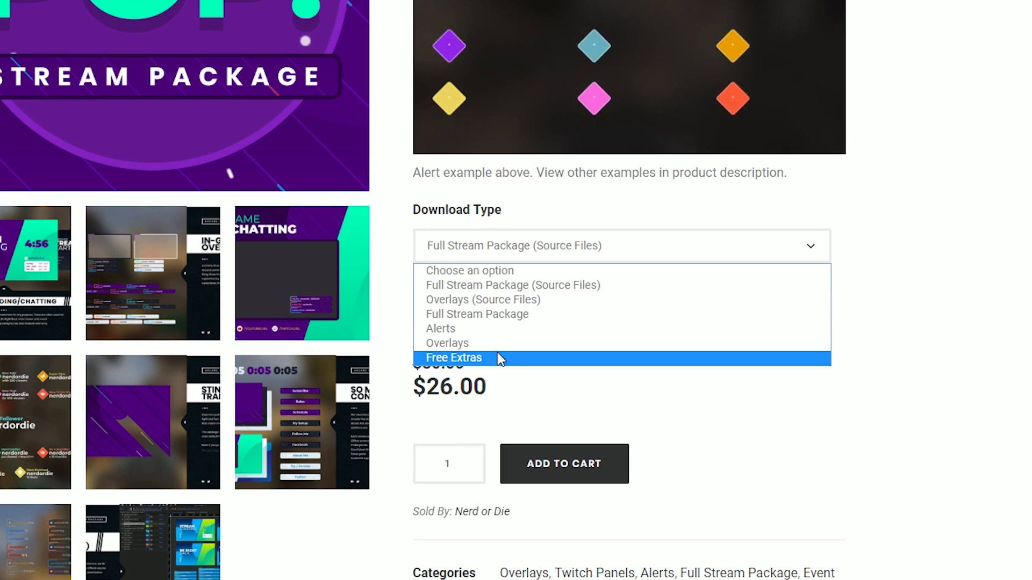
{"action": "left_click", "coordinate": [489, 361]}
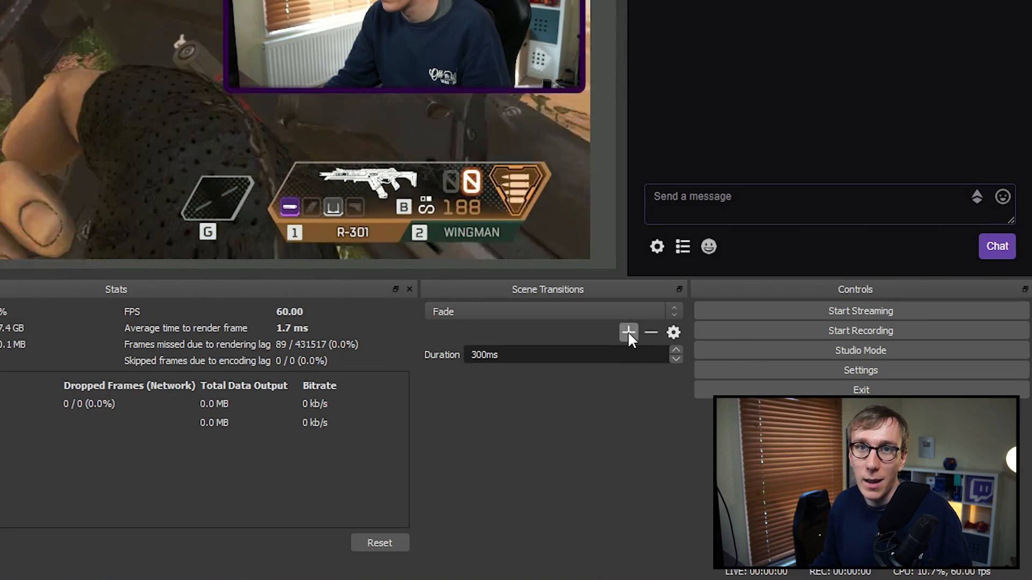
Step: Add a Stinger transition named 'Arcade Pop Stinger' and confirm the name
{"action": "left_click", "coordinate": [627, 331]}
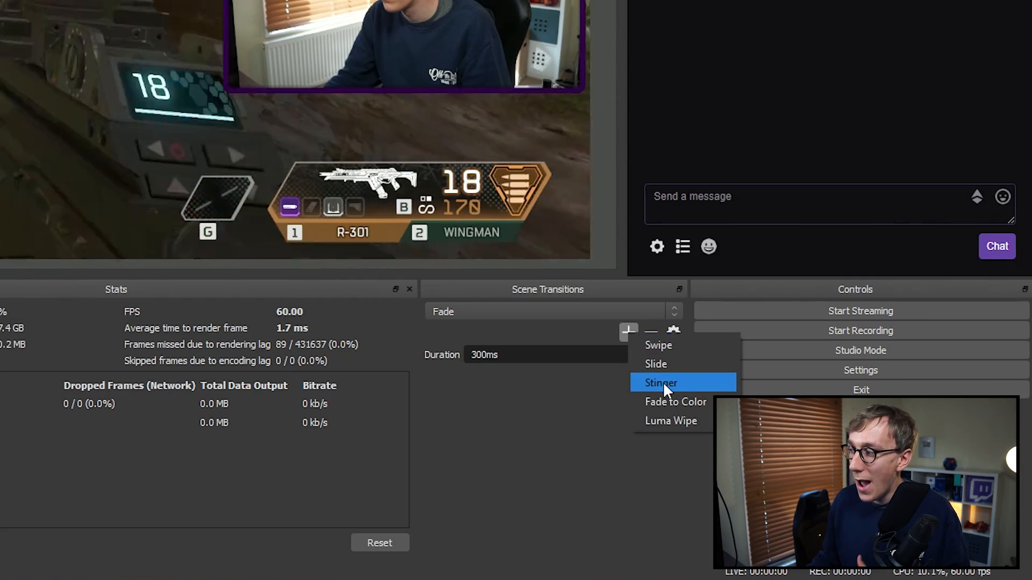
{"action": "left_click", "coordinate": [674, 383]}
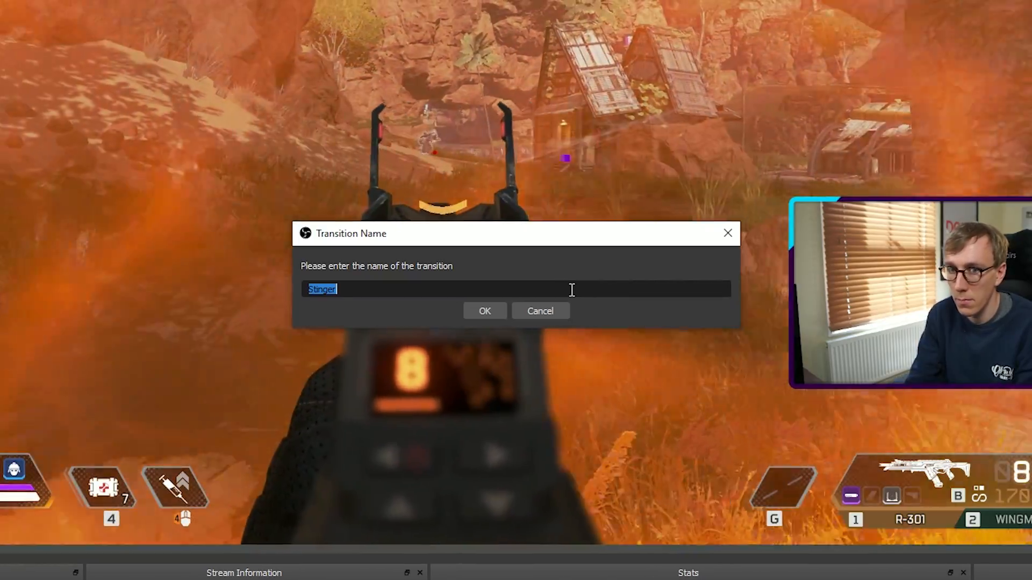
{"action": "type", "text": "Arcade Pop"}
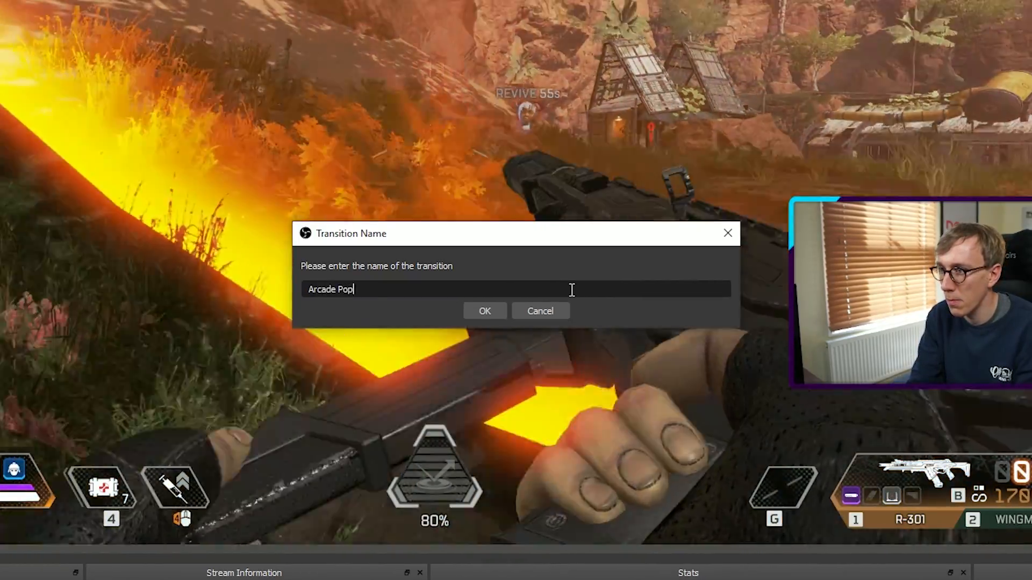
{"action": "type", "text": " Stinger"}
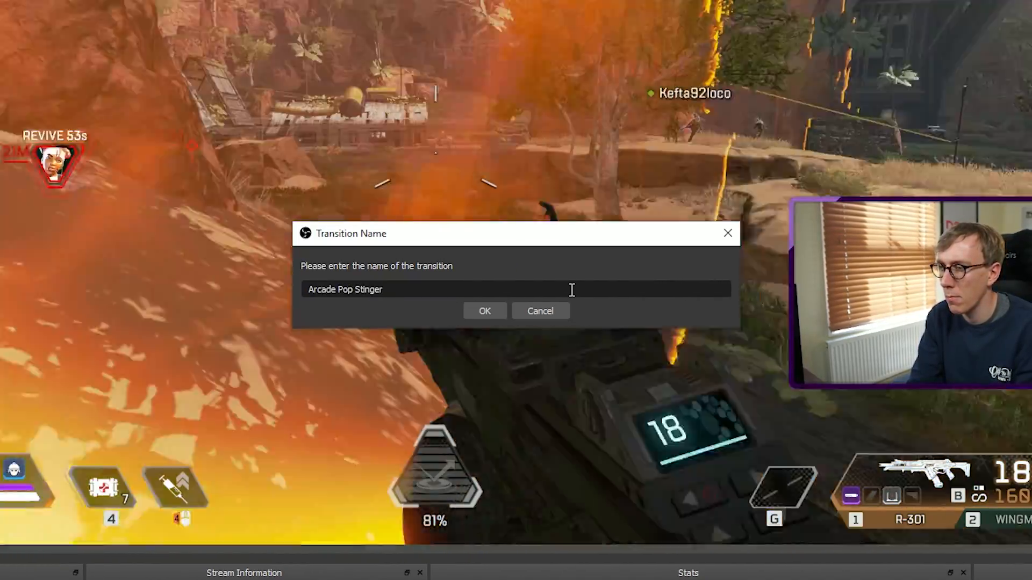
{"action": "key", "text": "Return"}
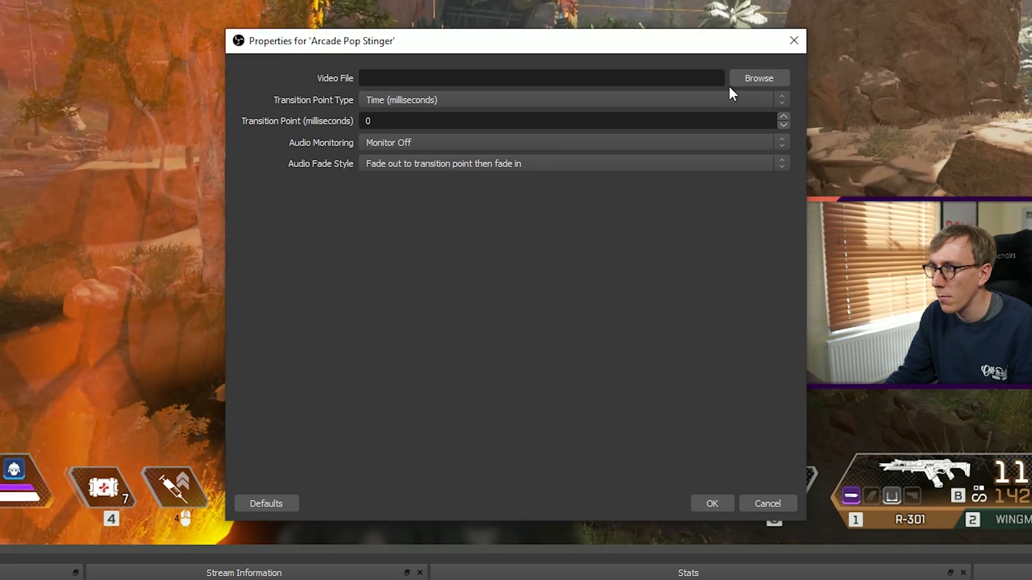
Step: Set the video file to Transition_Purple_wAudio.webm from Graphics > Arcade Pop > Arcade_Pop_Free_Extras
{"action": "left_click", "coordinate": [741, 78]}
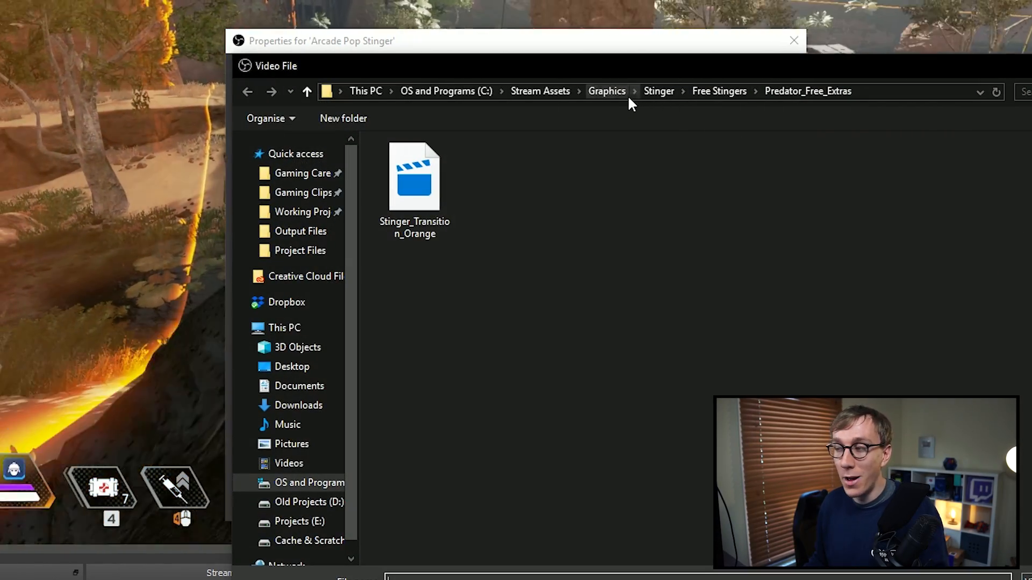
{"action": "left_click", "coordinate": [607, 91]}
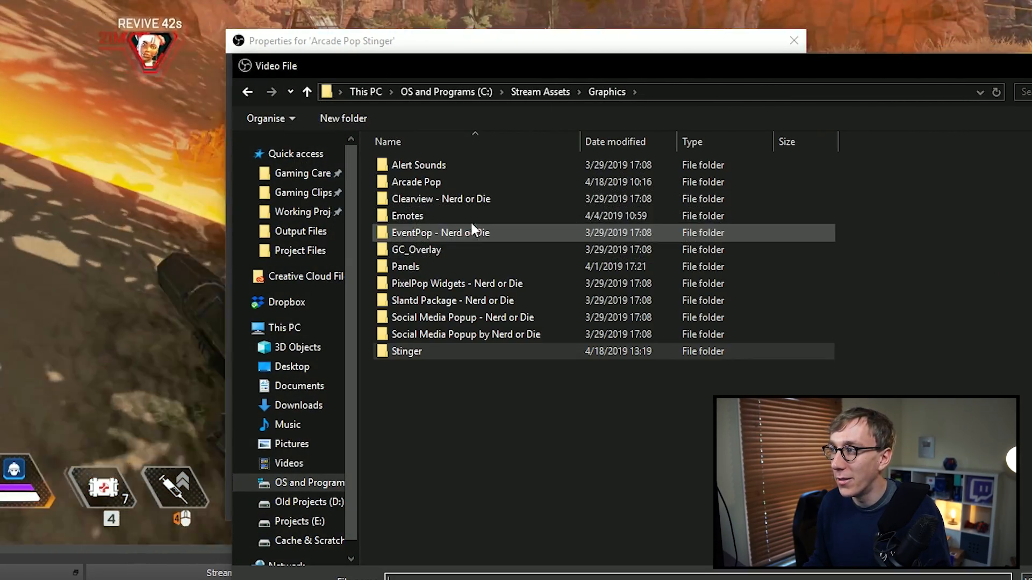
{"action": "double_click", "coordinate": [458, 183]}
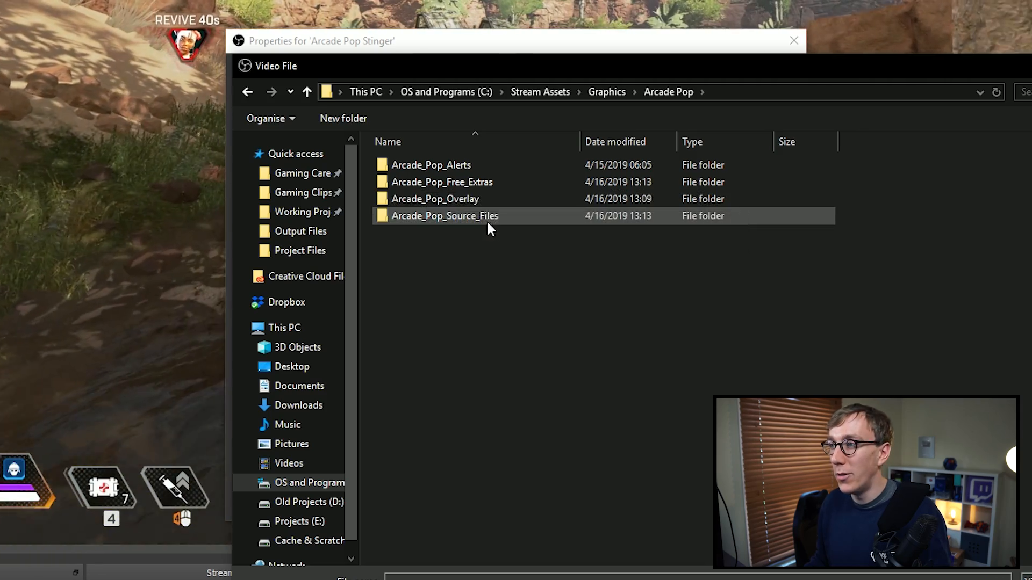
{"action": "double_click", "coordinate": [481, 182]}
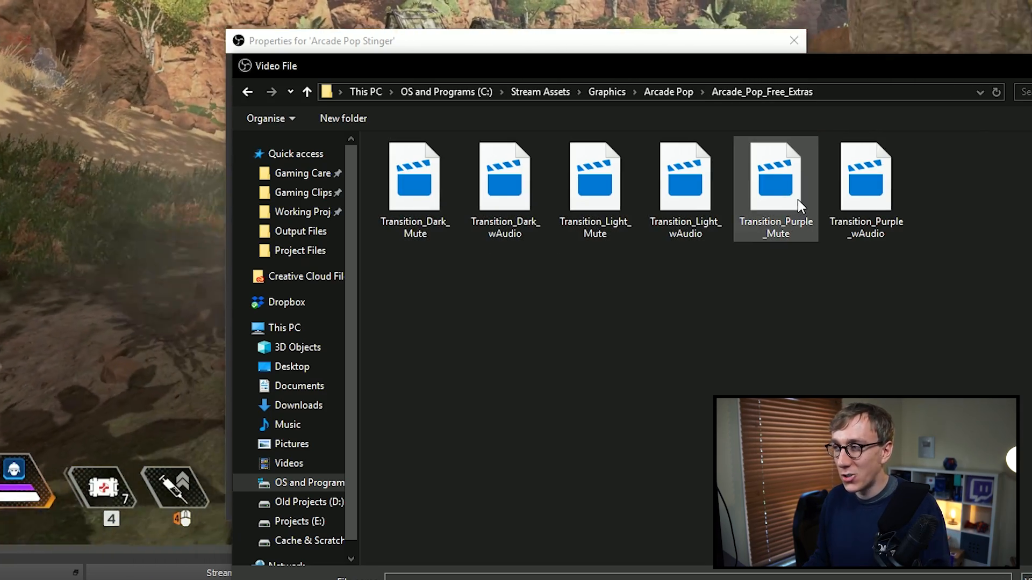
{"action": "double_click", "coordinate": [856, 193]}
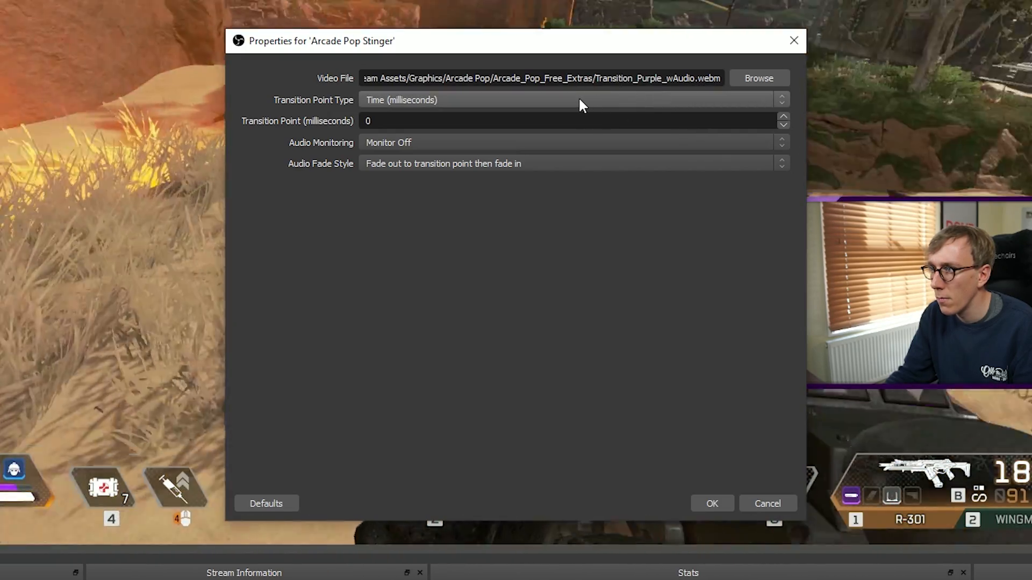
Step: Keep Time (milliseconds) as the point type and set the transition point to 500
{"action": "left_click", "coordinate": [578, 101]}
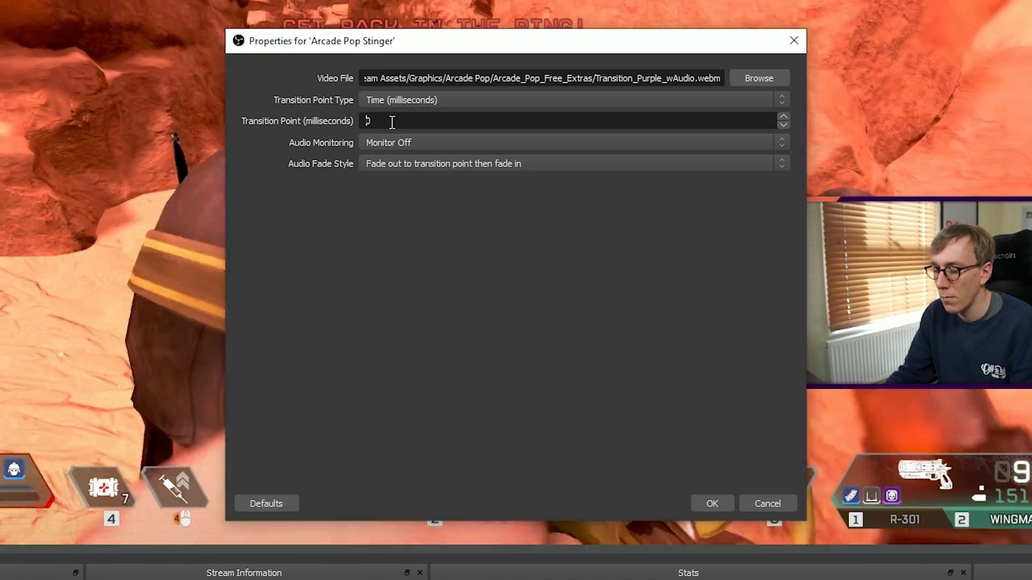
{"action": "left_click", "coordinate": [390, 121]}
{"action": "type", "text": "500"}
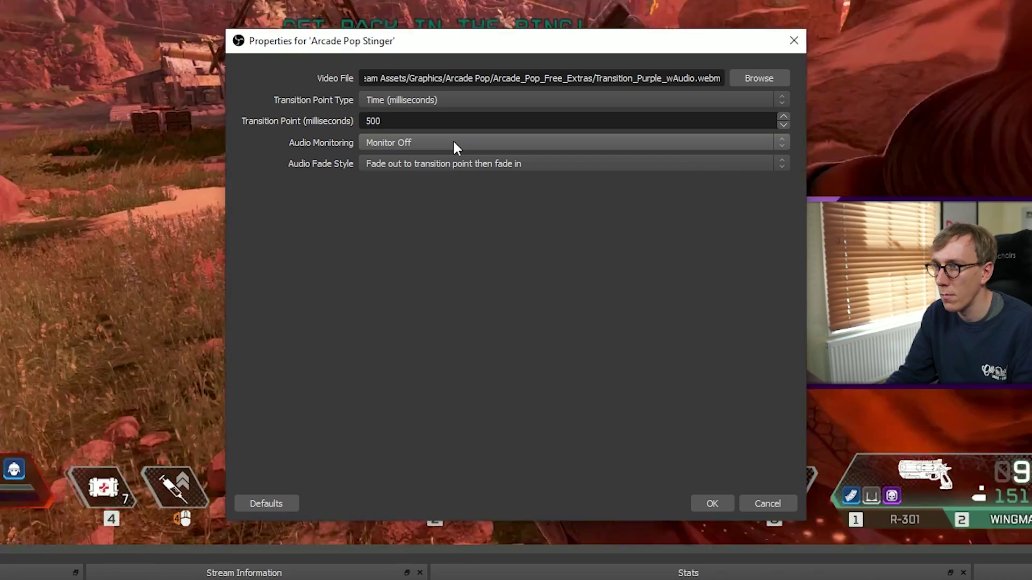
{"action": "left_click", "coordinate": [455, 142]}
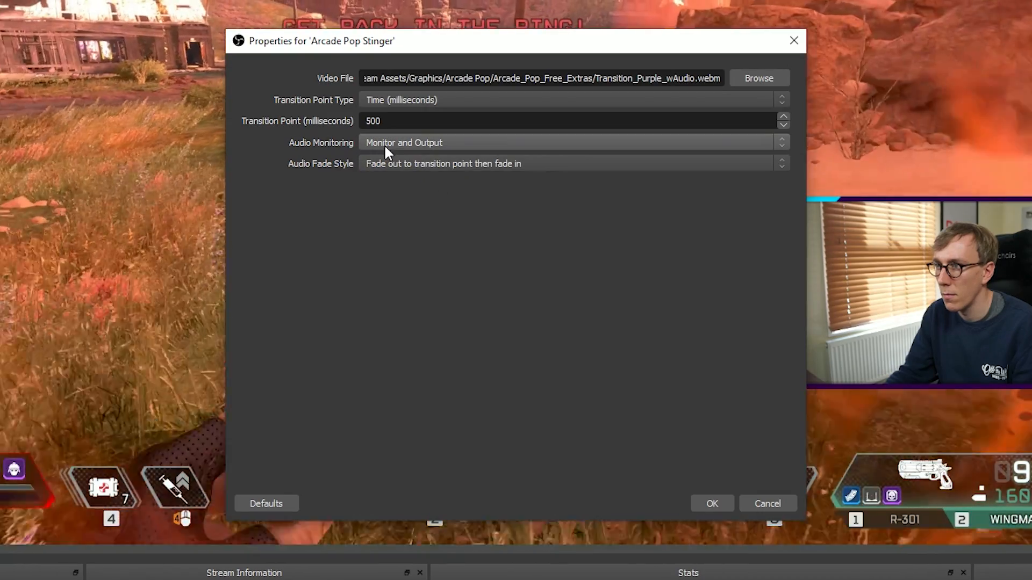
{"action": "left_click", "coordinate": [475, 143]}
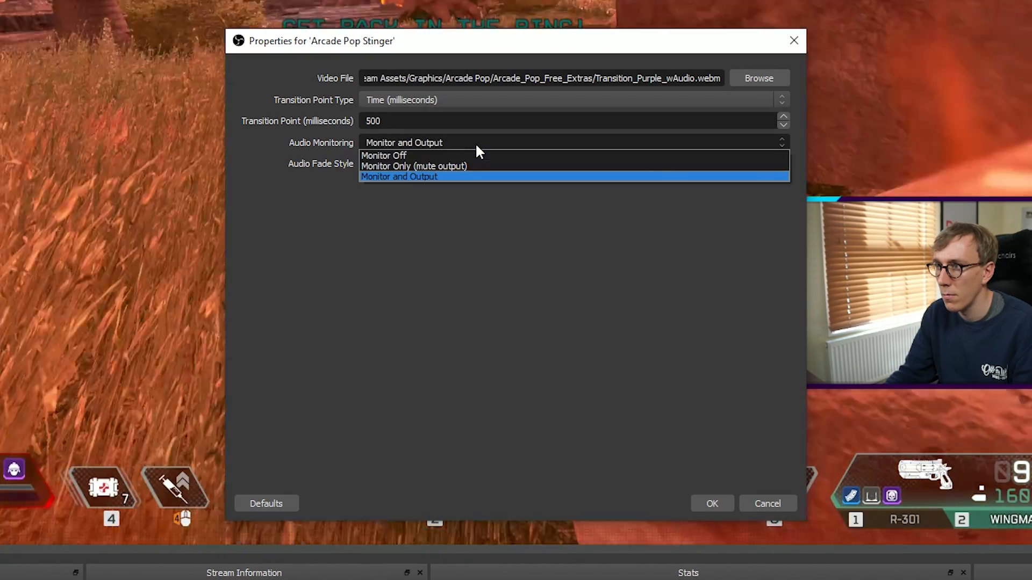
{"action": "left_click", "coordinate": [456, 156]}
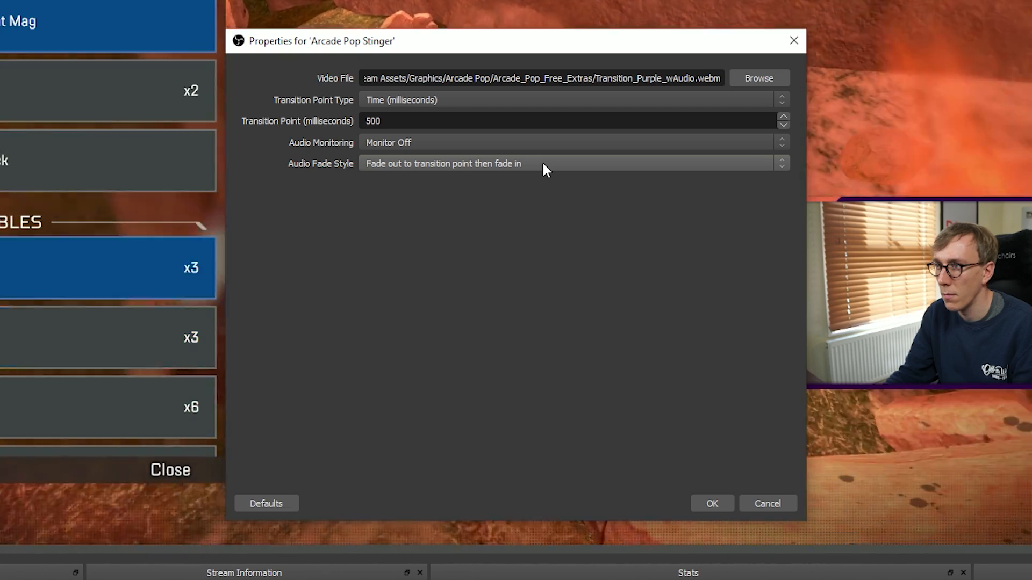
Step: Set the stinger's Audio Fade Style to Crossfade and confirm the Properties dialog
{"action": "left_click", "coordinate": [542, 167]}
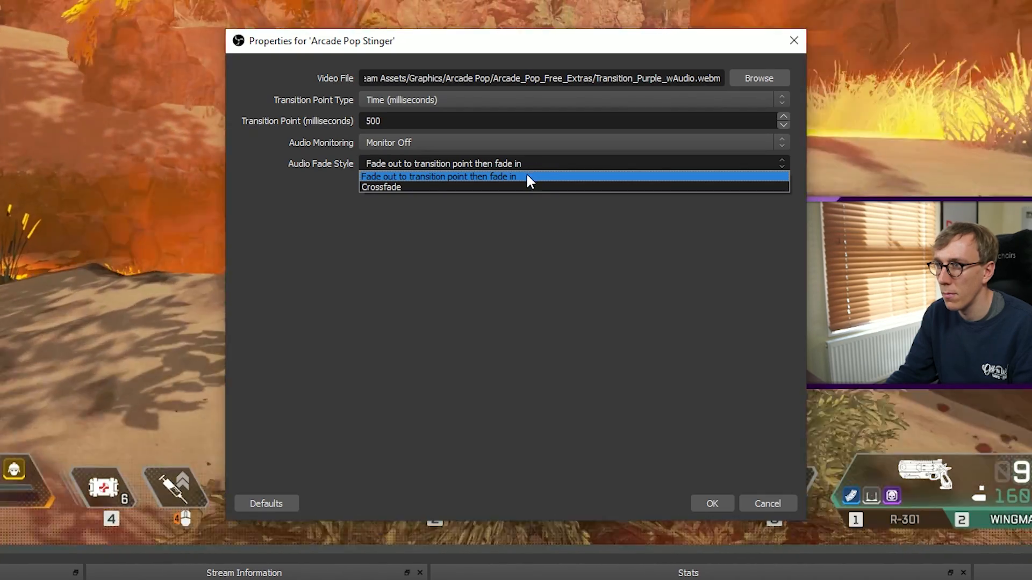
{"action": "left_click", "coordinate": [522, 191]}
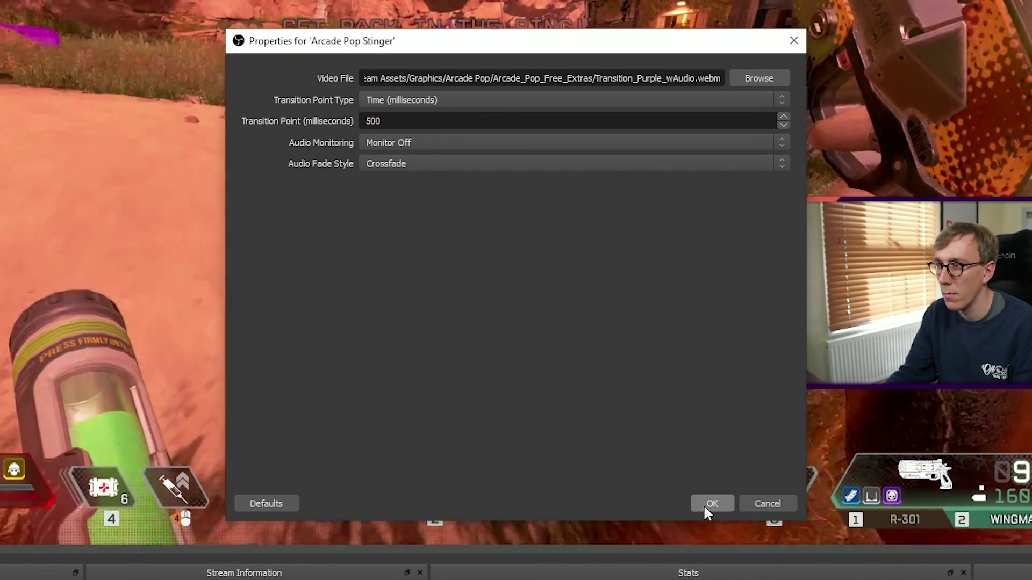
{"action": "left_click", "coordinate": [703, 504]}
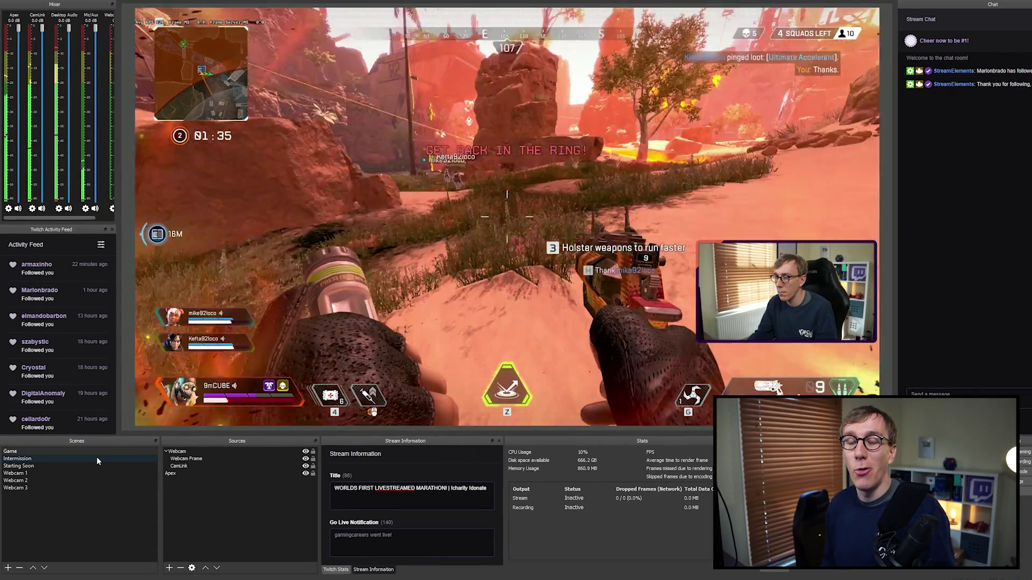
Step: Alternate between Intermission and Game scenes twice to play the purple Arcade Pop stinger
{"action": "left_click", "coordinate": [97, 458]}
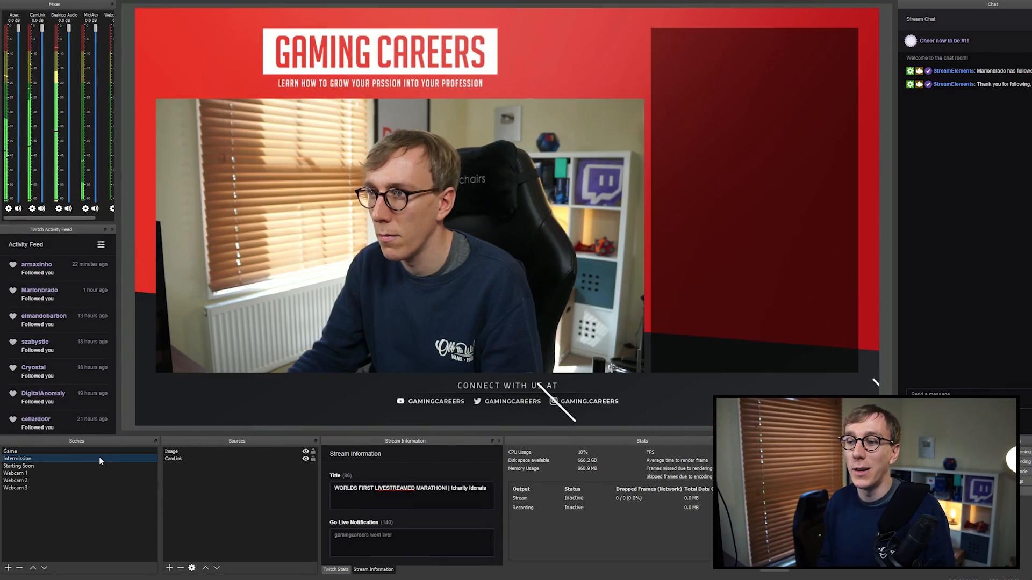
{"action": "left_click", "coordinate": [71, 452]}
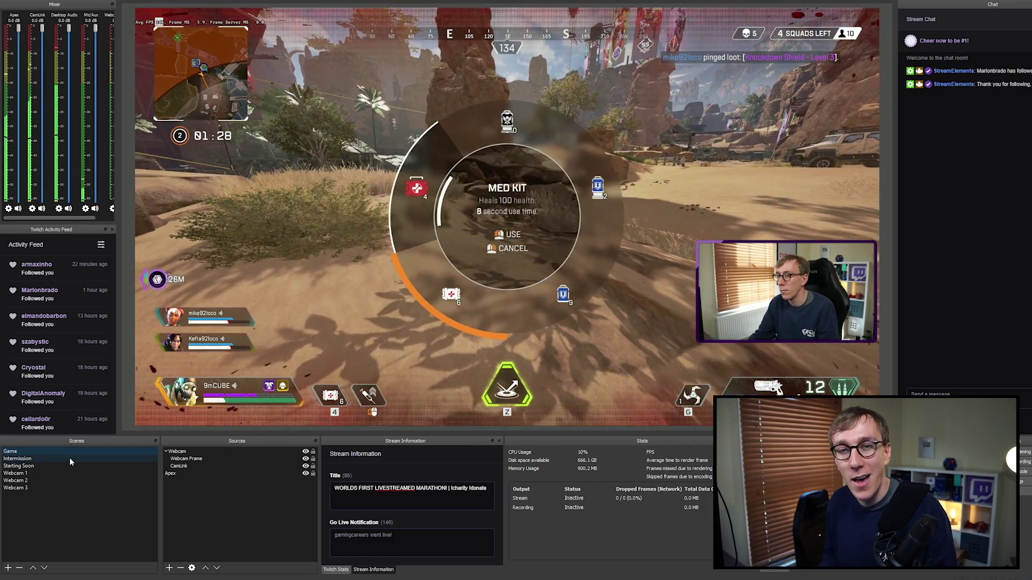
{"action": "left_click", "coordinate": [69, 458]}
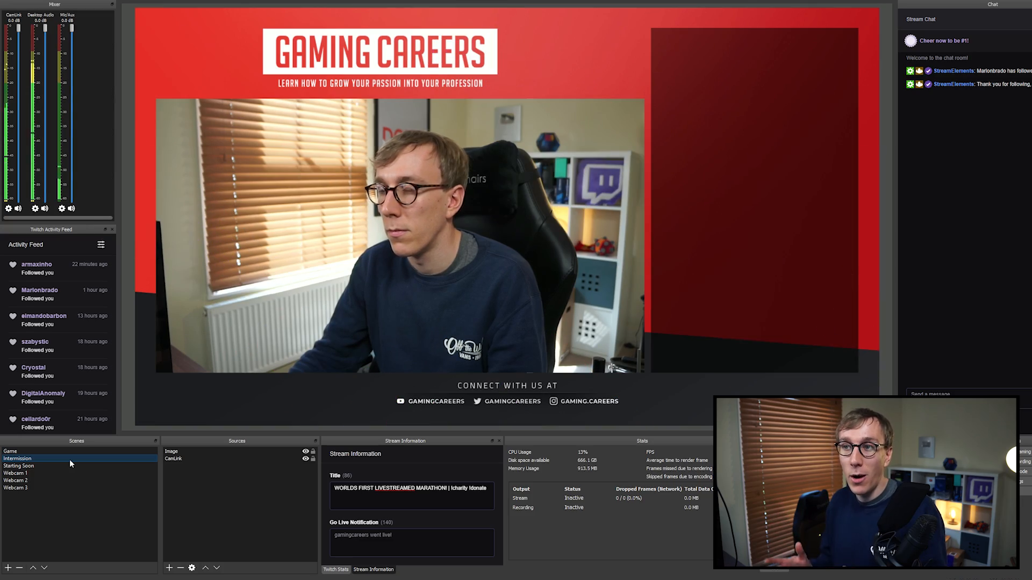
{"action": "left_click", "coordinate": [64, 452]}
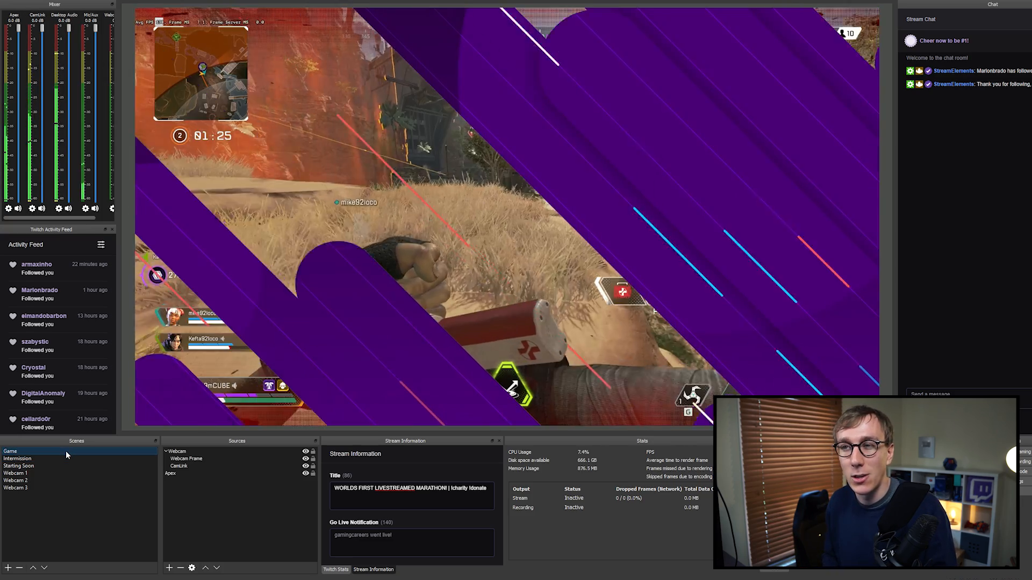